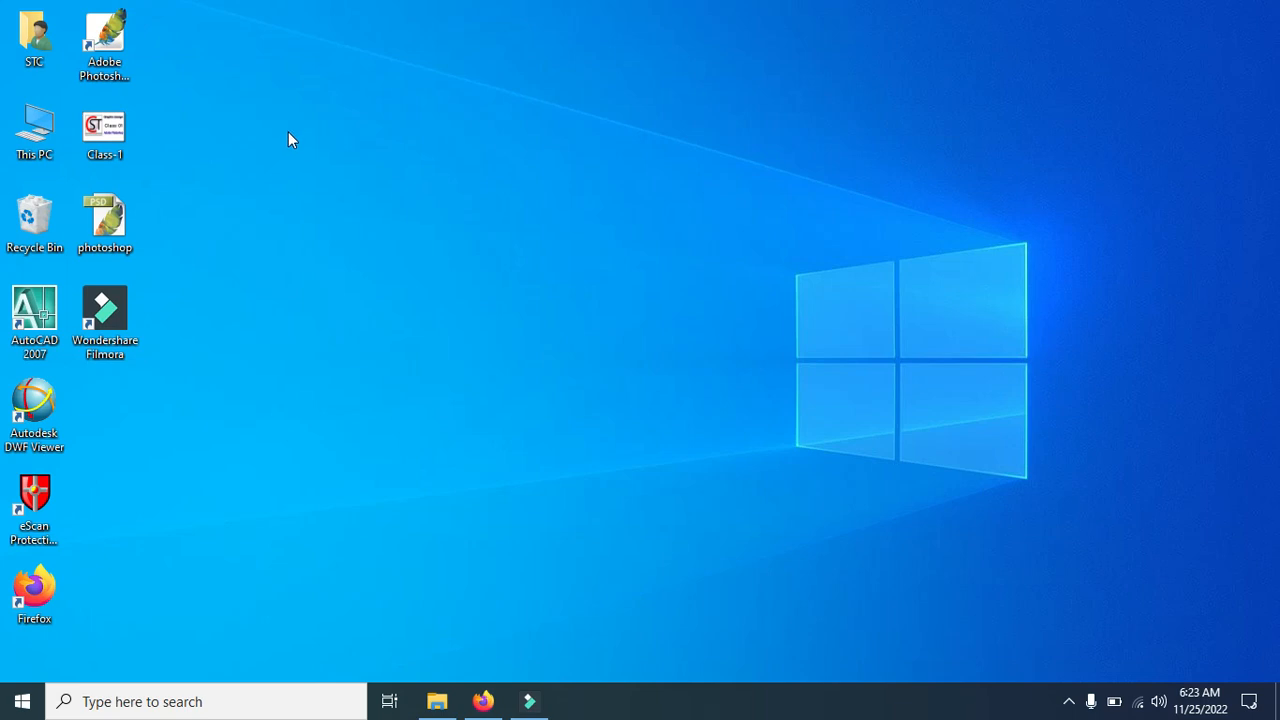
Step: Launch Adobe Photoshop from its desktop shortcut
{"action": "double_click", "coordinate": [100, 40]}
{"action": "right_click", "coordinate": [105, 63]}
{"action": "left_click", "coordinate": [160, 75]}
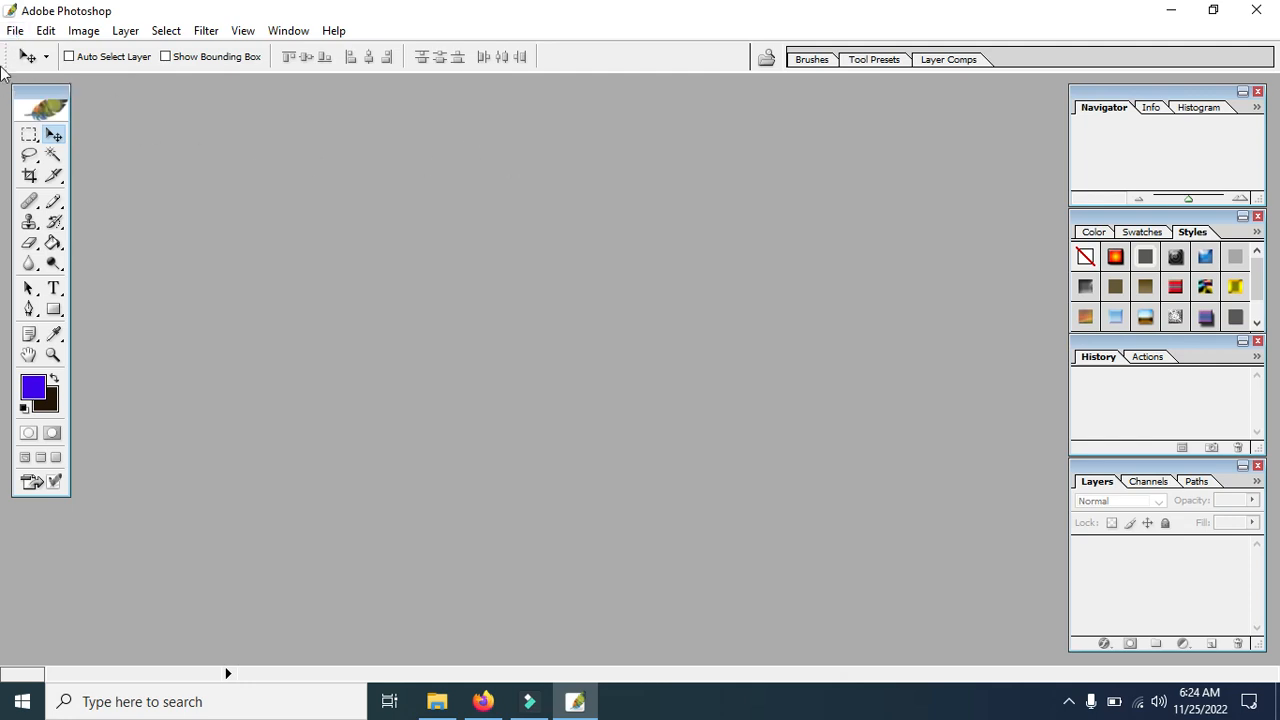
Step: Start a new document, name it stc and apply the A4 preset
{"action": "left_click", "coordinate": [15, 31]}
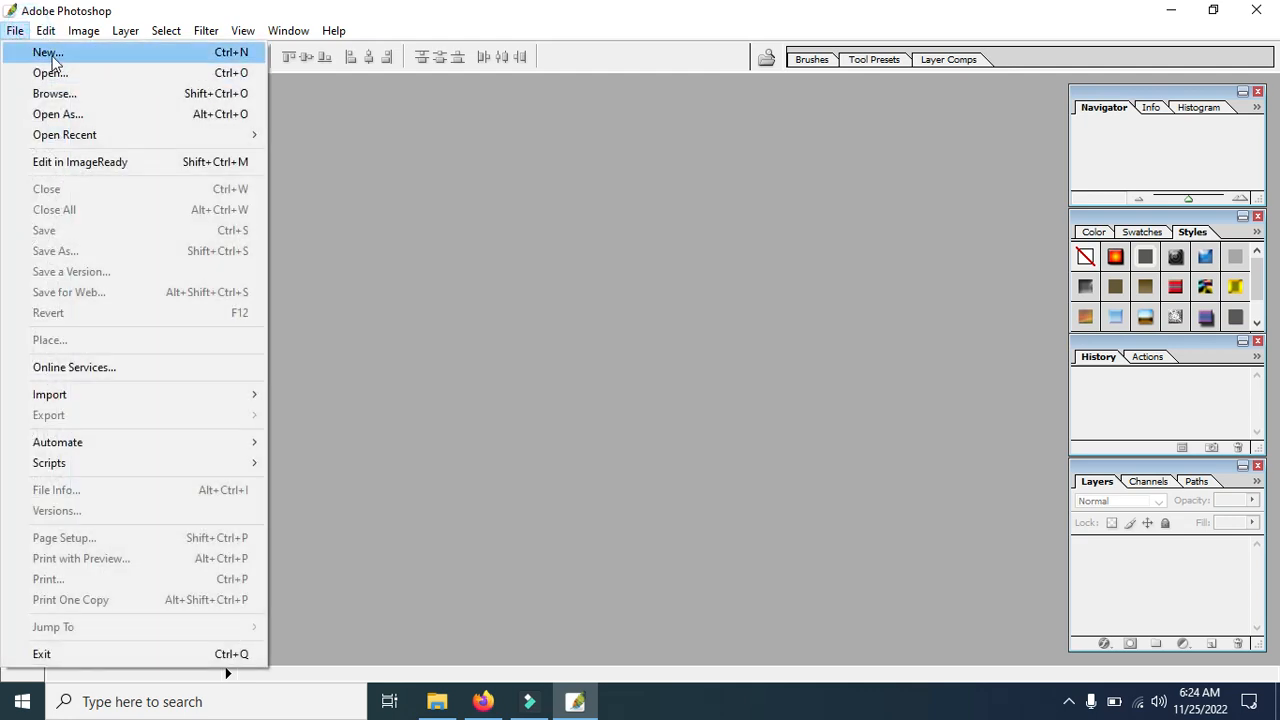
{"action": "left_click", "coordinate": [220, 55]}
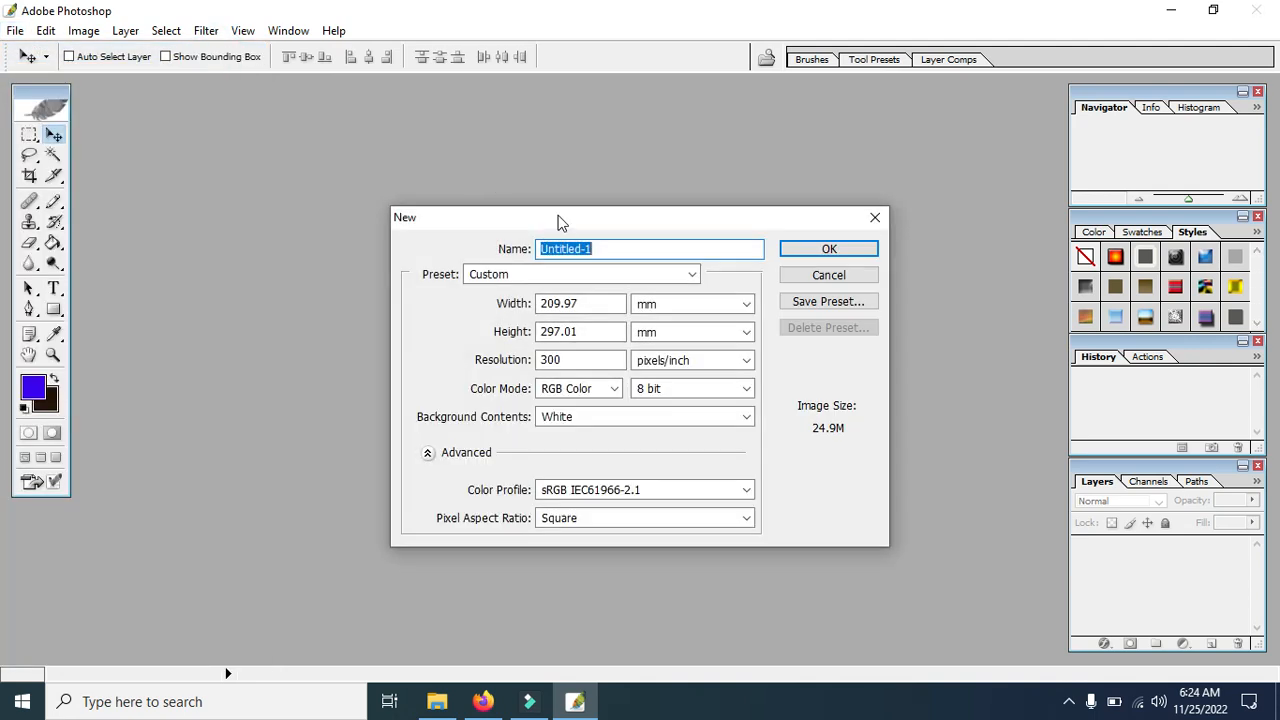
{"action": "left_click_drag", "start_coordinate": [557, 214], "coordinate": [446, 151]}
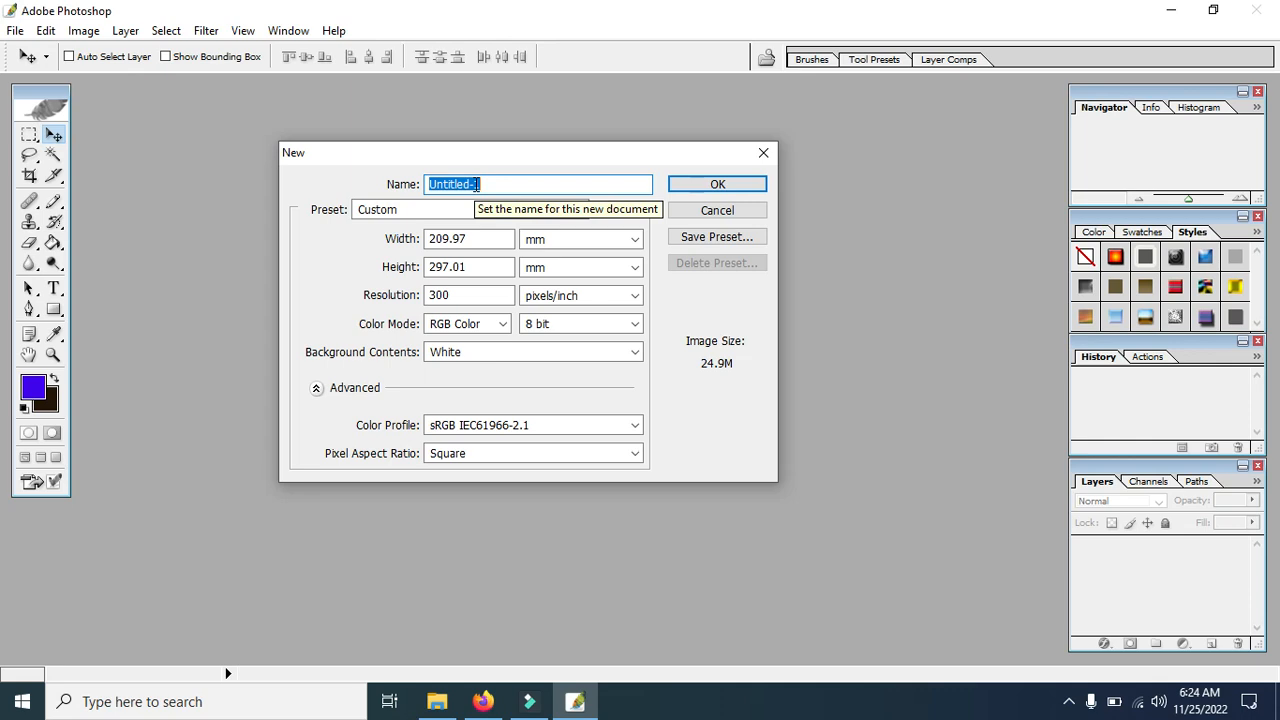
{"action": "type", "text": "stc"}
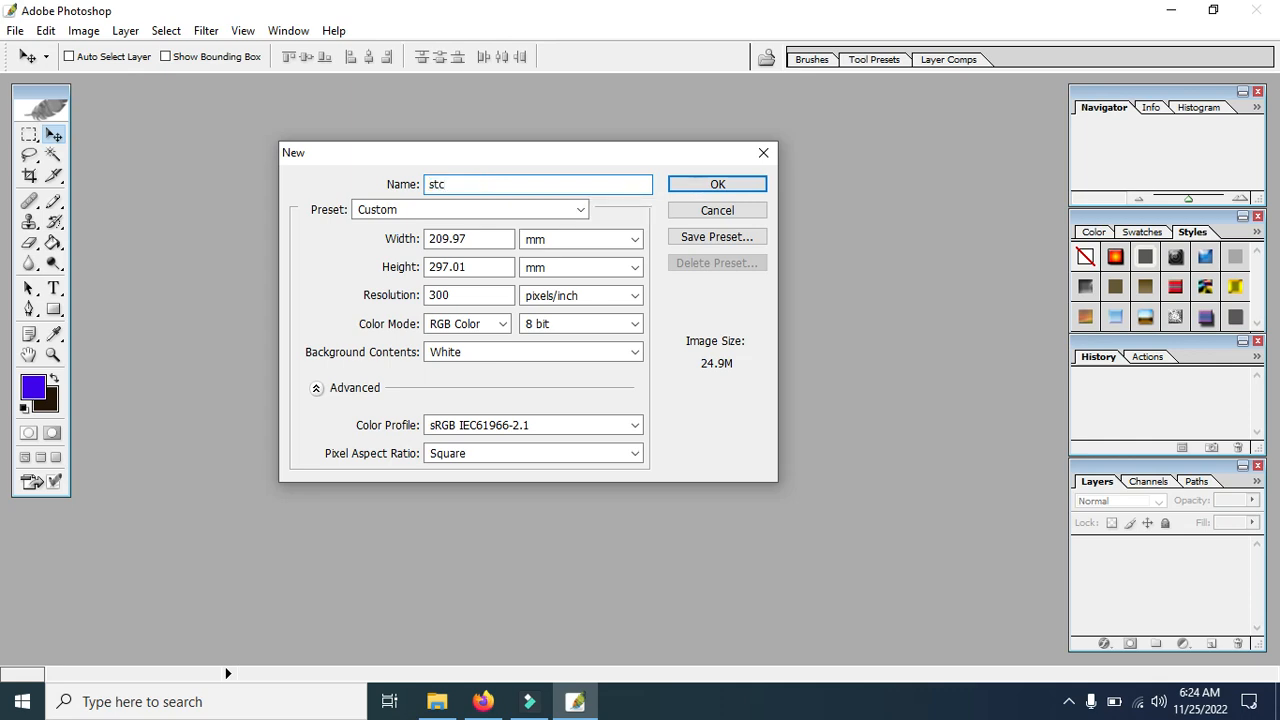
{"action": "left_click", "coordinate": [410, 212]}
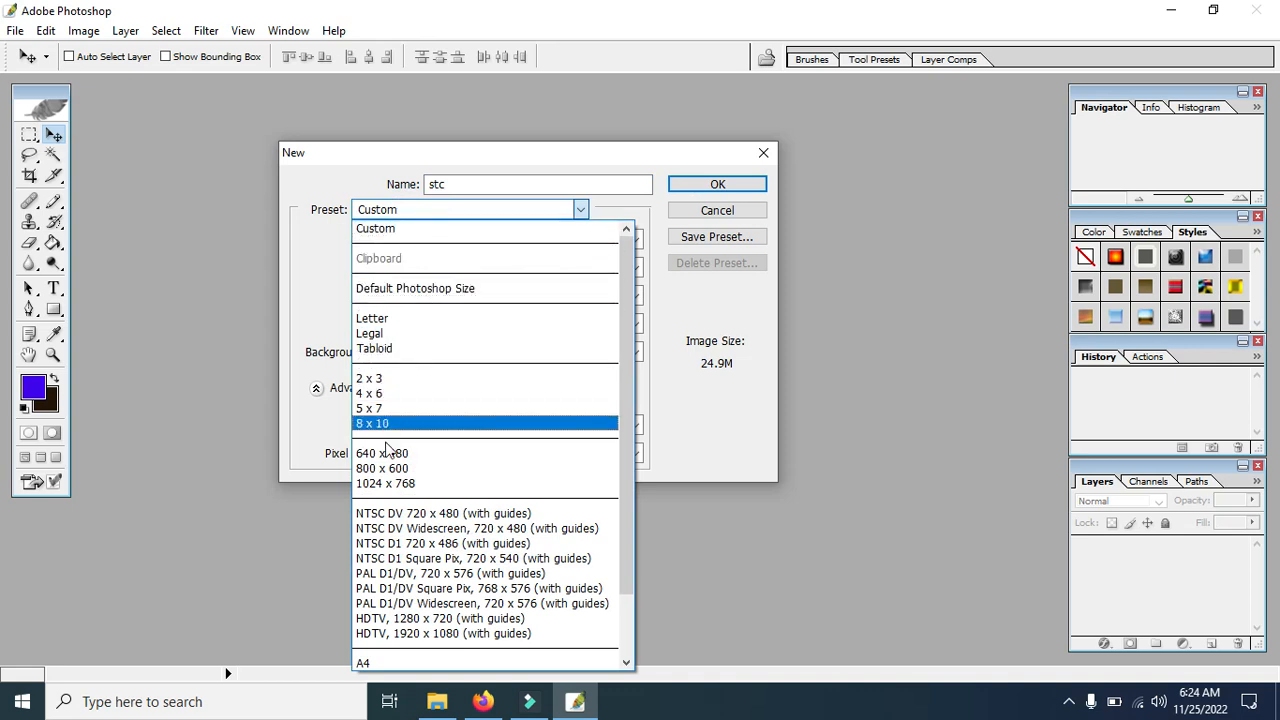
{"action": "left_click", "coordinate": [375, 665]}
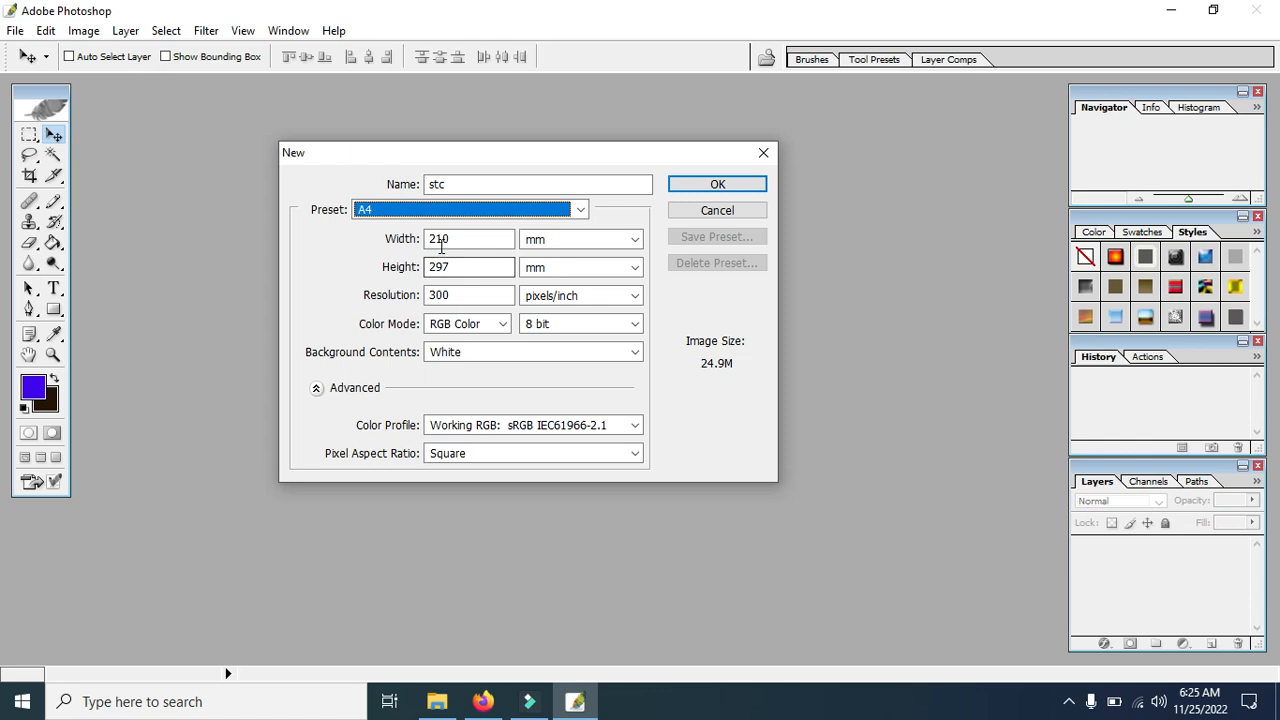
Step: Set the document's units to inches with RGB Color mode and White background contents, and create it
{"action": "left_click", "coordinate": [538, 242]}
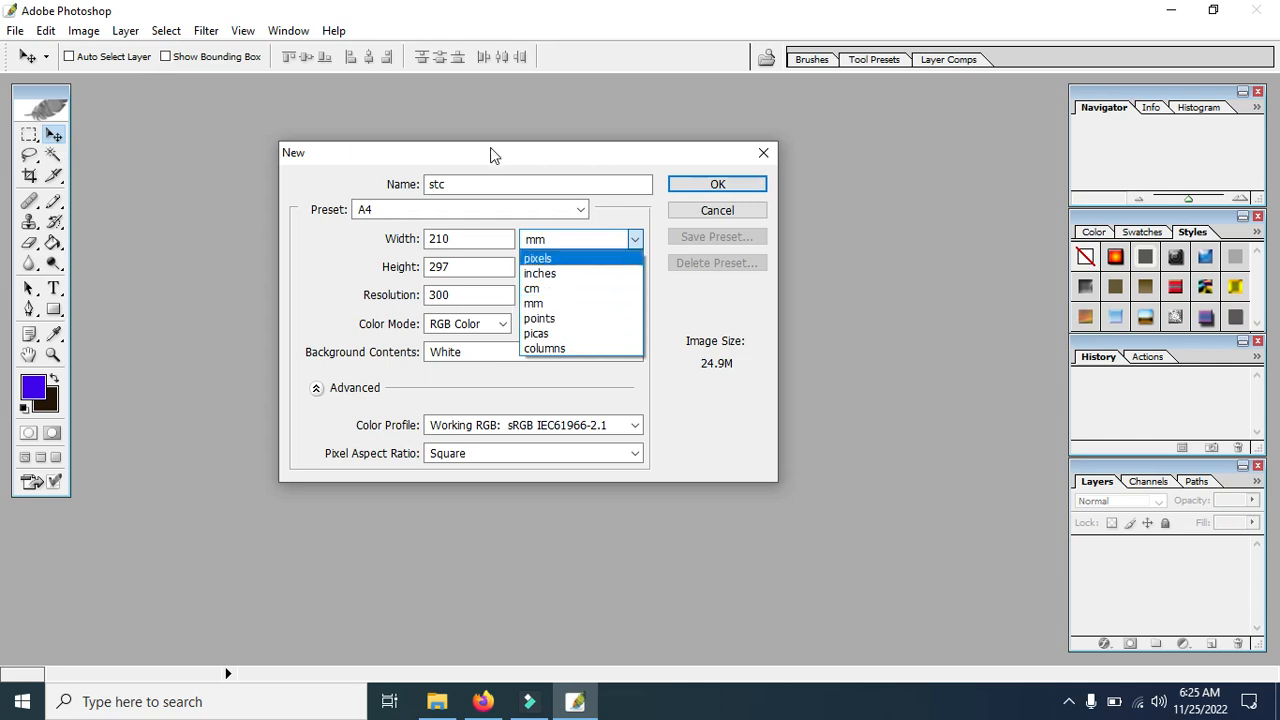
{"action": "left_click", "coordinate": [565, 274]}
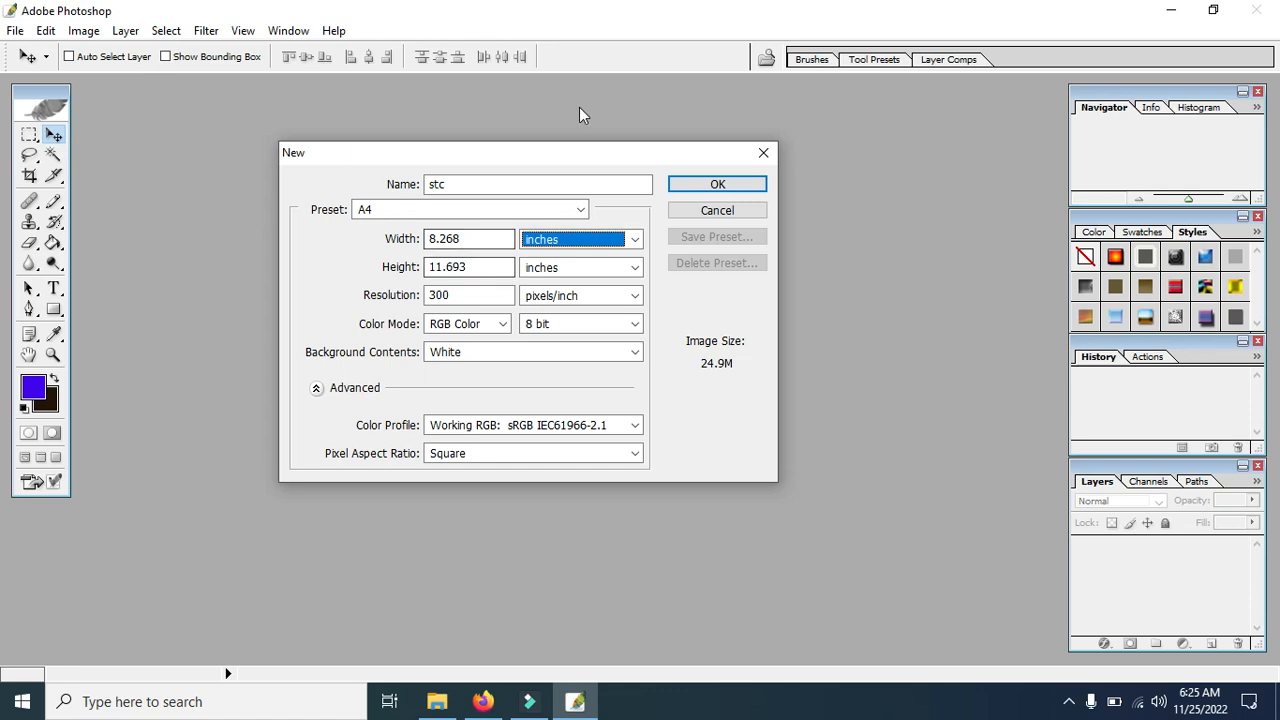
{"action": "left_click", "coordinate": [456, 328]}
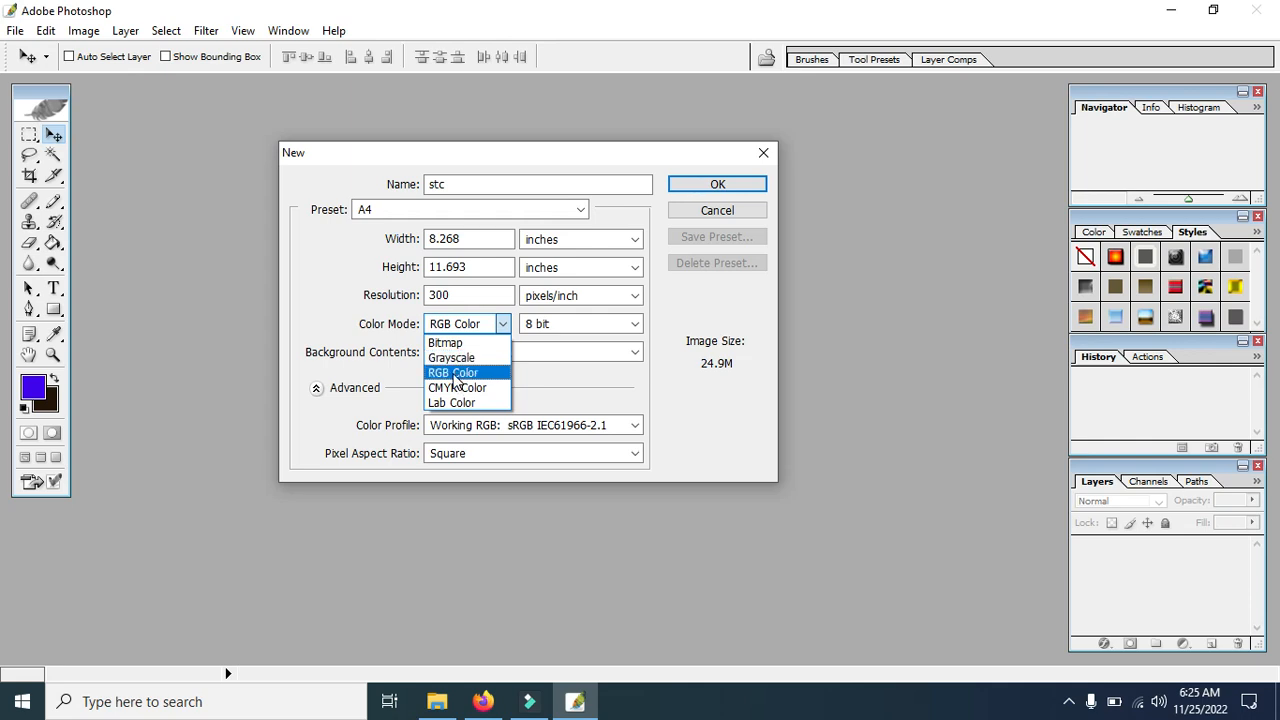
{"action": "left_click", "coordinate": [455, 373]}
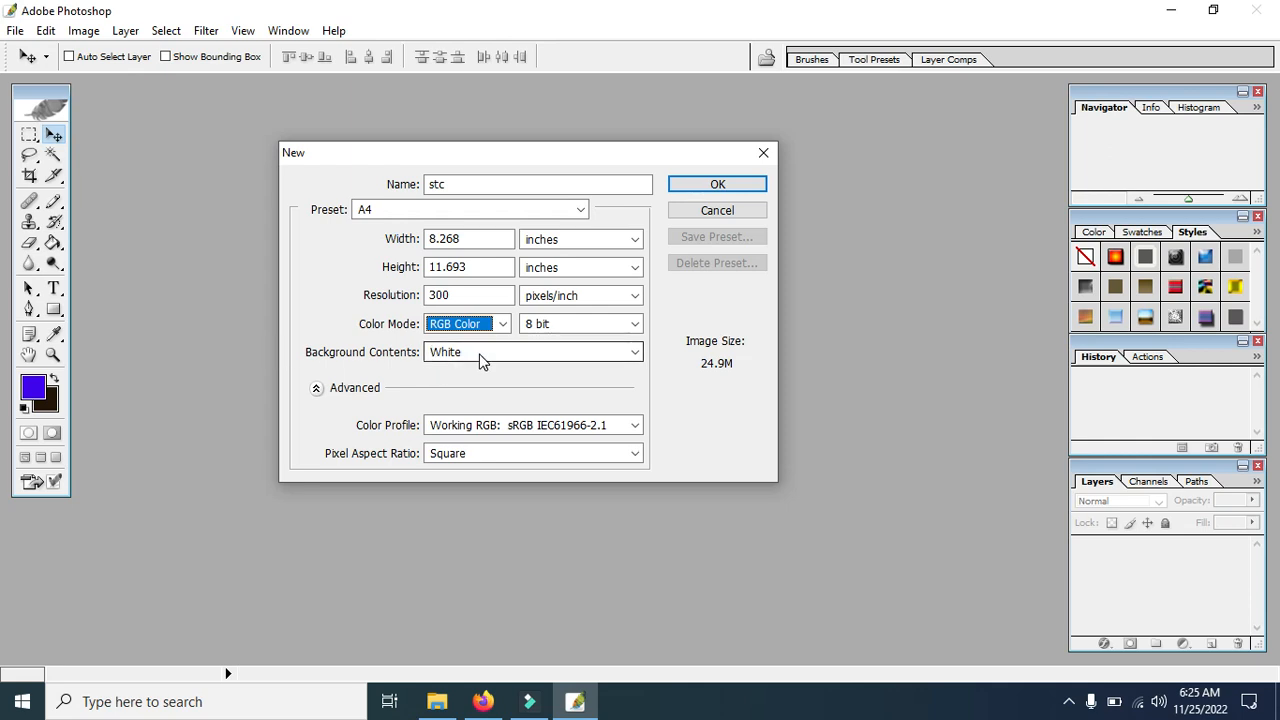
{"action": "left_click", "coordinate": [478, 360]}
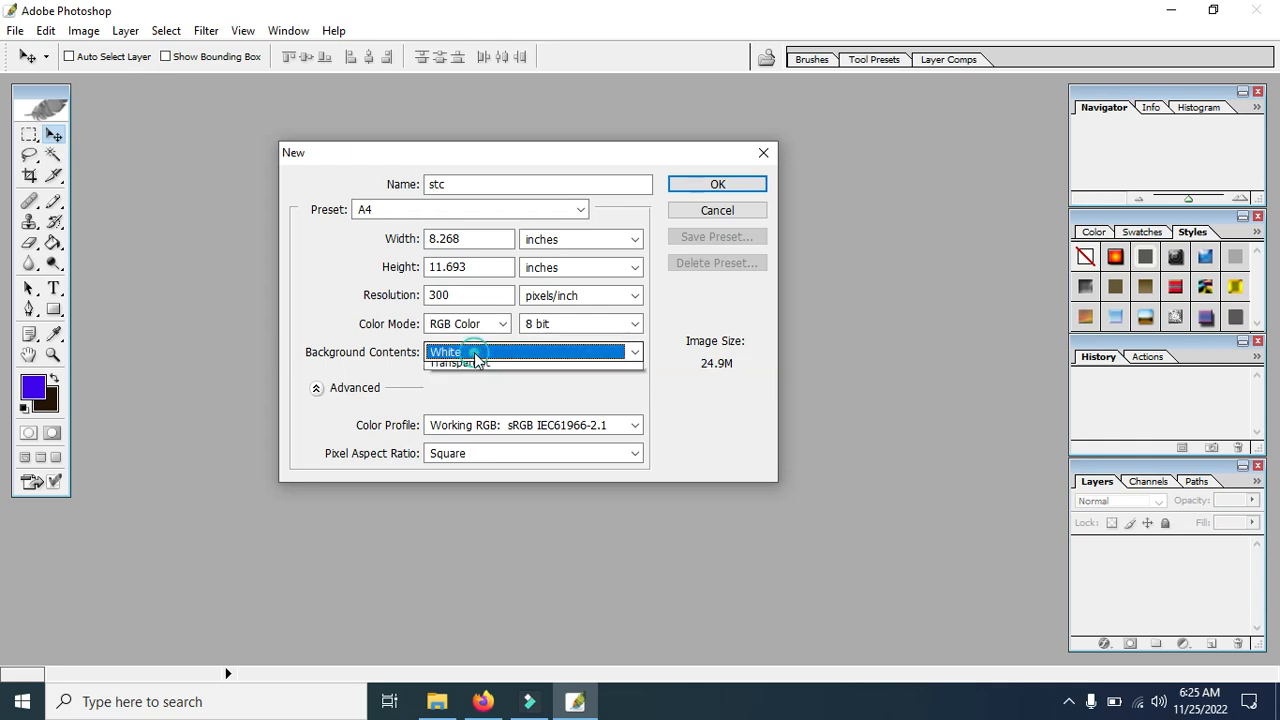
{"action": "left_click", "coordinate": [476, 361]}
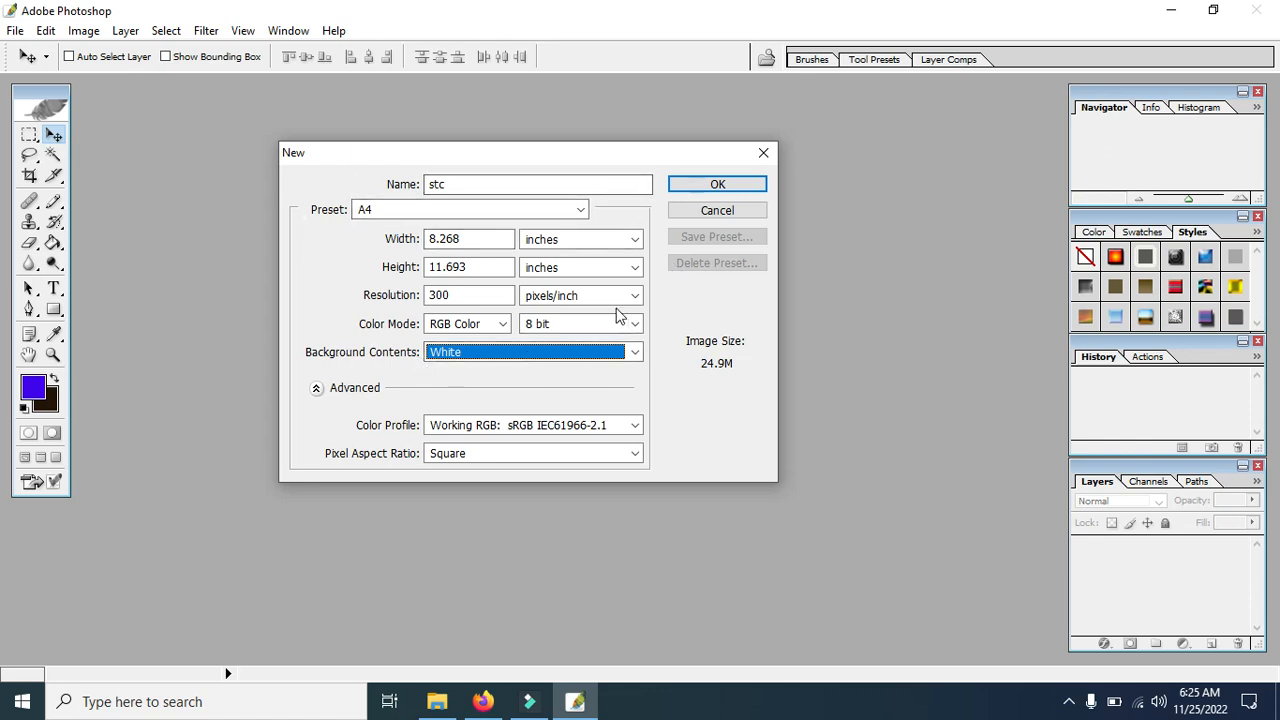
{"action": "left_click", "coordinate": [717, 186]}
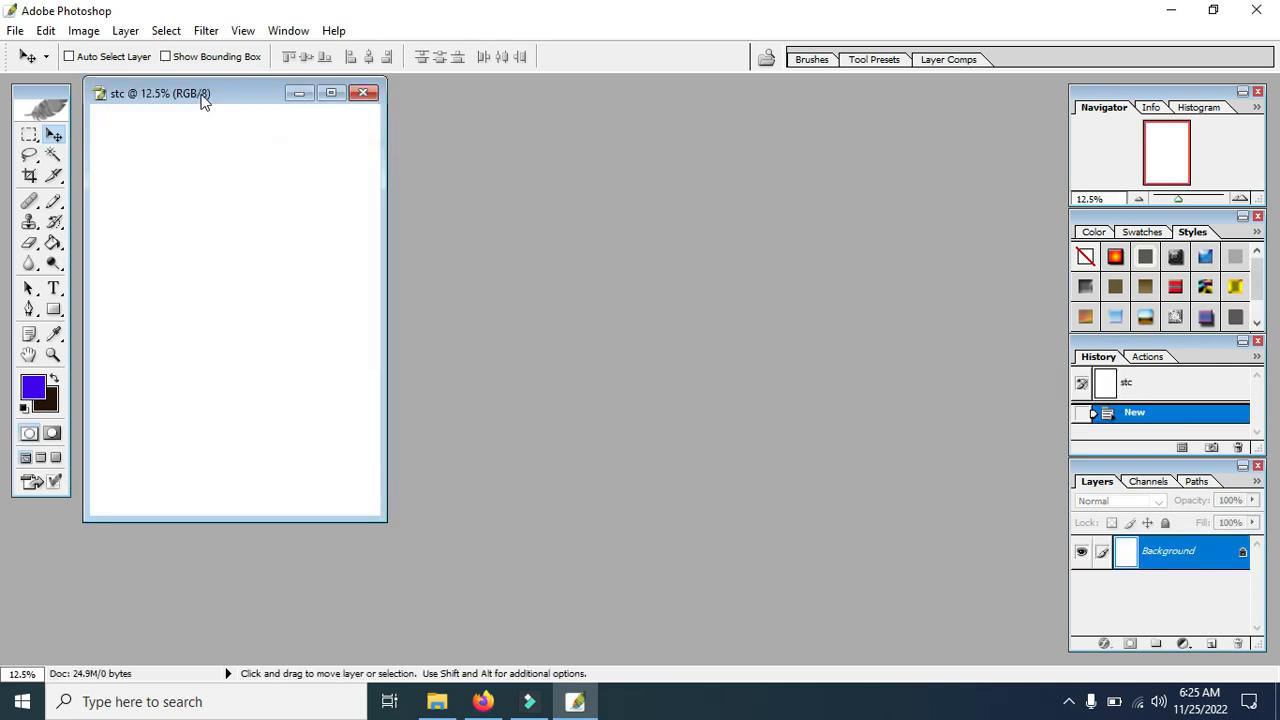
Step: Reposition the stc document window and maximize it to fill the workspace
{"action": "left_click_drag", "start_coordinate": [190, 93], "coordinate": [286, 105]}
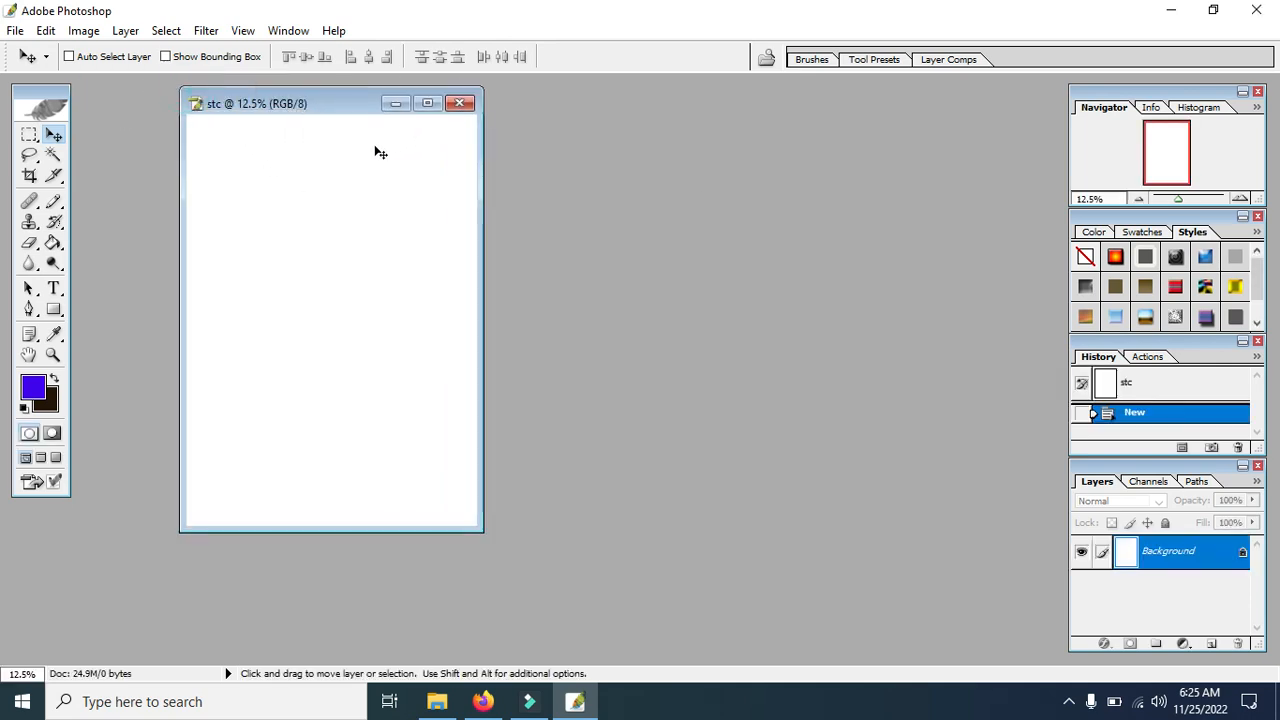
{"action": "left_click", "coordinate": [429, 104]}
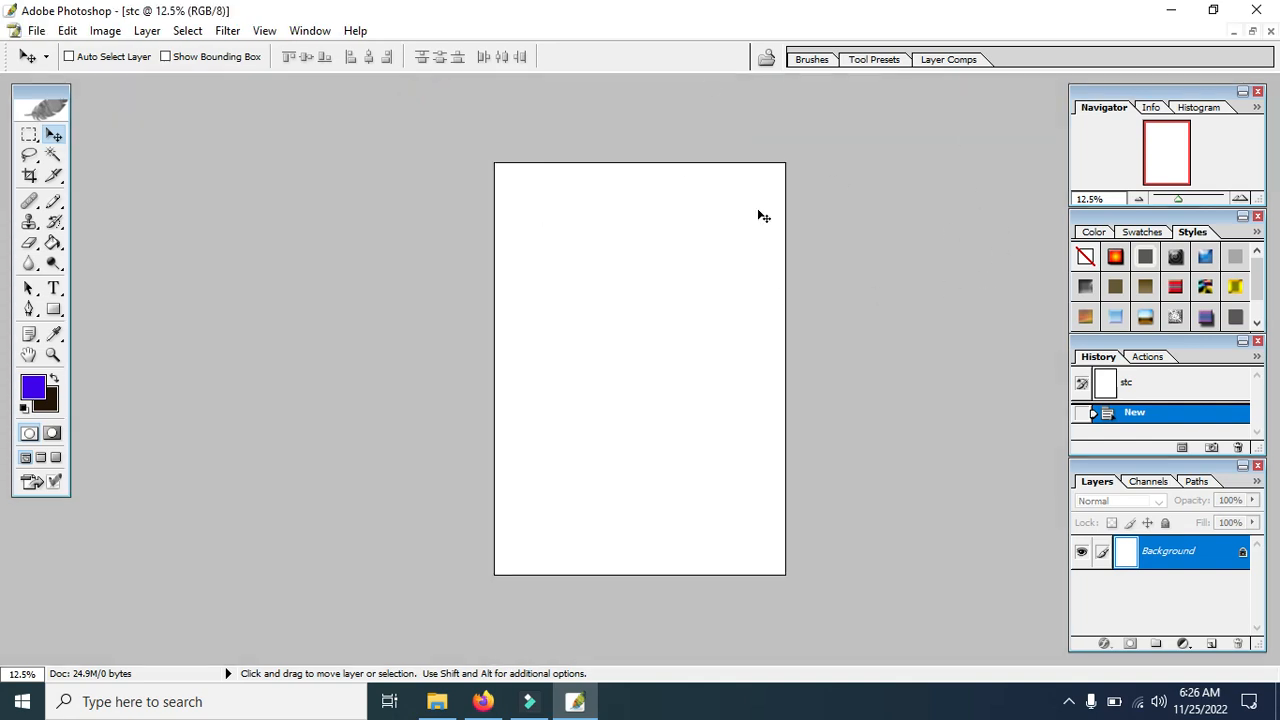
{"action": "left_click", "coordinate": [1253, 33]}
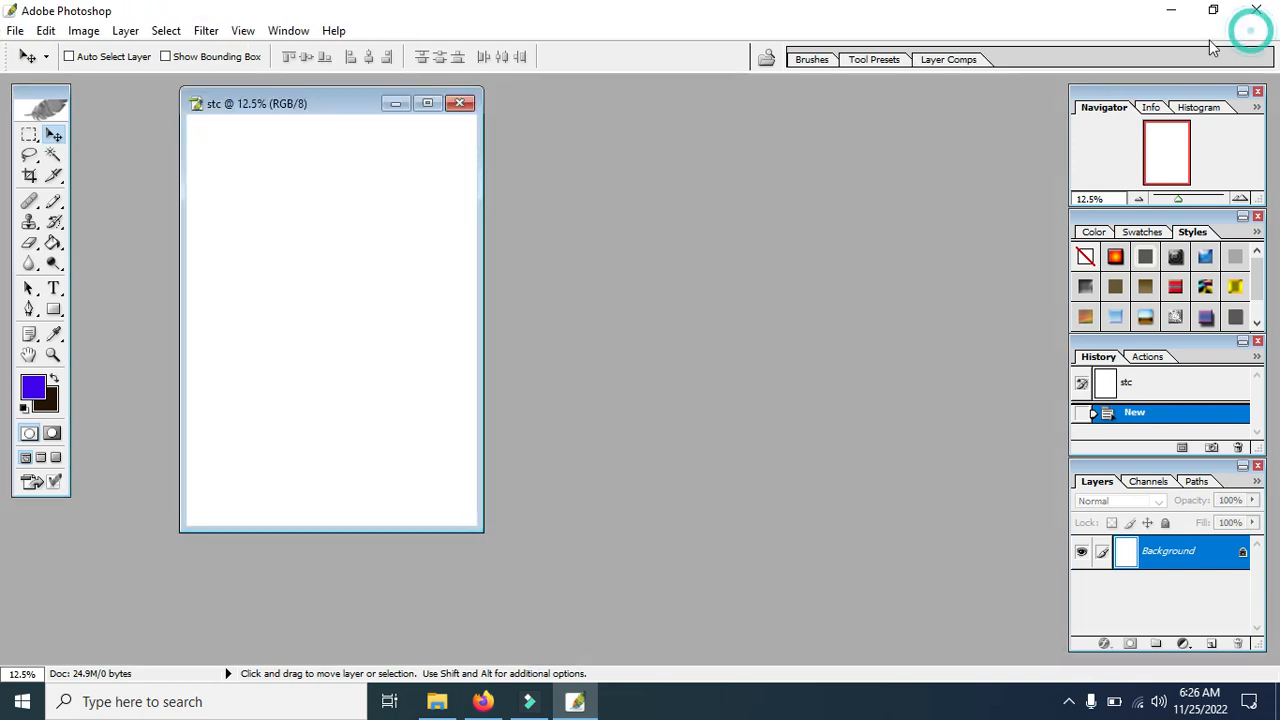
{"action": "left_click", "coordinate": [431, 103]}
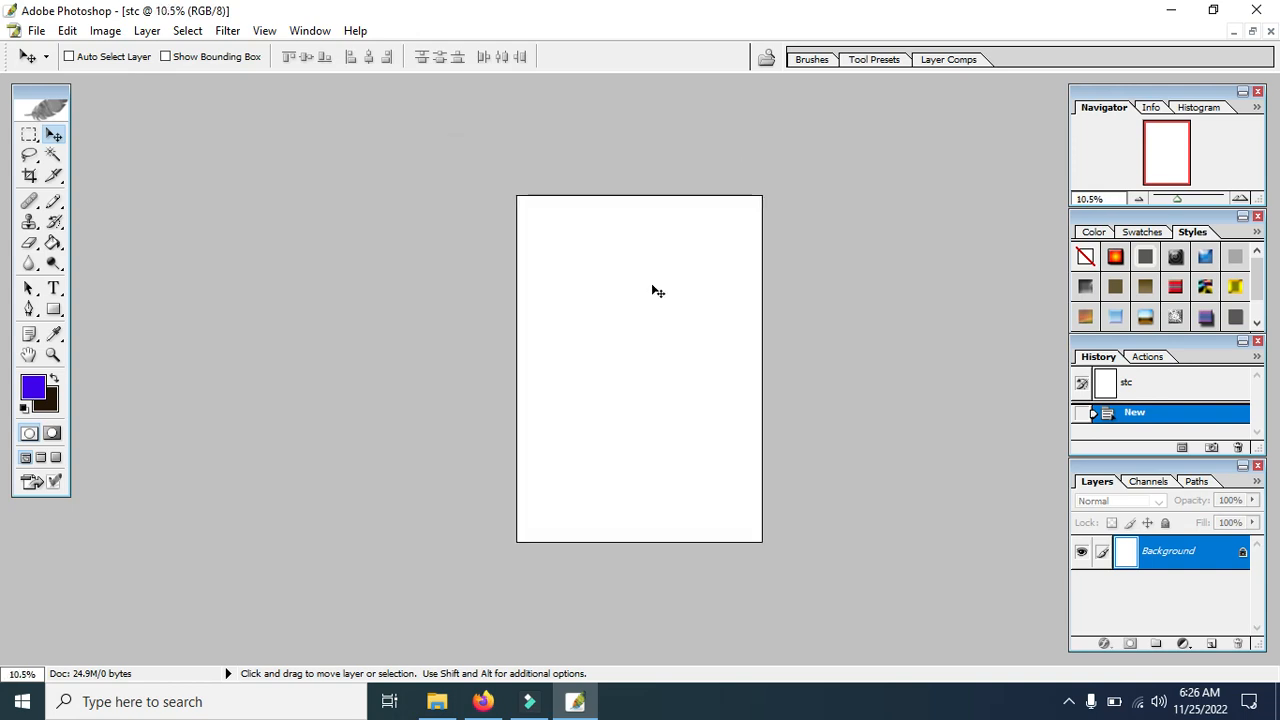
Step: Zoom the blank page repeatedly out and in to try different magnifications
{"action": "scroll", "coordinate": [611, 278], "scroll_direction": "down", "scroll_amount": 2}
{"action": "scroll", "coordinate": [611, 278], "scroll_direction": "up", "scroll_amount": 4}
{"action": "scroll", "coordinate": [611, 278], "scroll_direction": "down", "scroll_amount": 4}
{"action": "scroll", "coordinate": [611, 278], "scroll_direction": "up", "scroll_amount": 4}
{"action": "scroll", "coordinate": [611, 278], "scroll_direction": "down", "scroll_amount": 4}
{"action": "scroll", "coordinate": [611, 278], "scroll_direction": "up", "scroll_amount": 4}
{"action": "scroll", "coordinate": [611, 278], "scroll_direction": "down", "scroll_amount": 4}
{"action": "scroll", "coordinate": [611, 278], "scroll_direction": "up", "scroll_amount": 4}
{"action": "scroll", "coordinate": [611, 278], "scroll_direction": "down", "scroll_amount": 4}
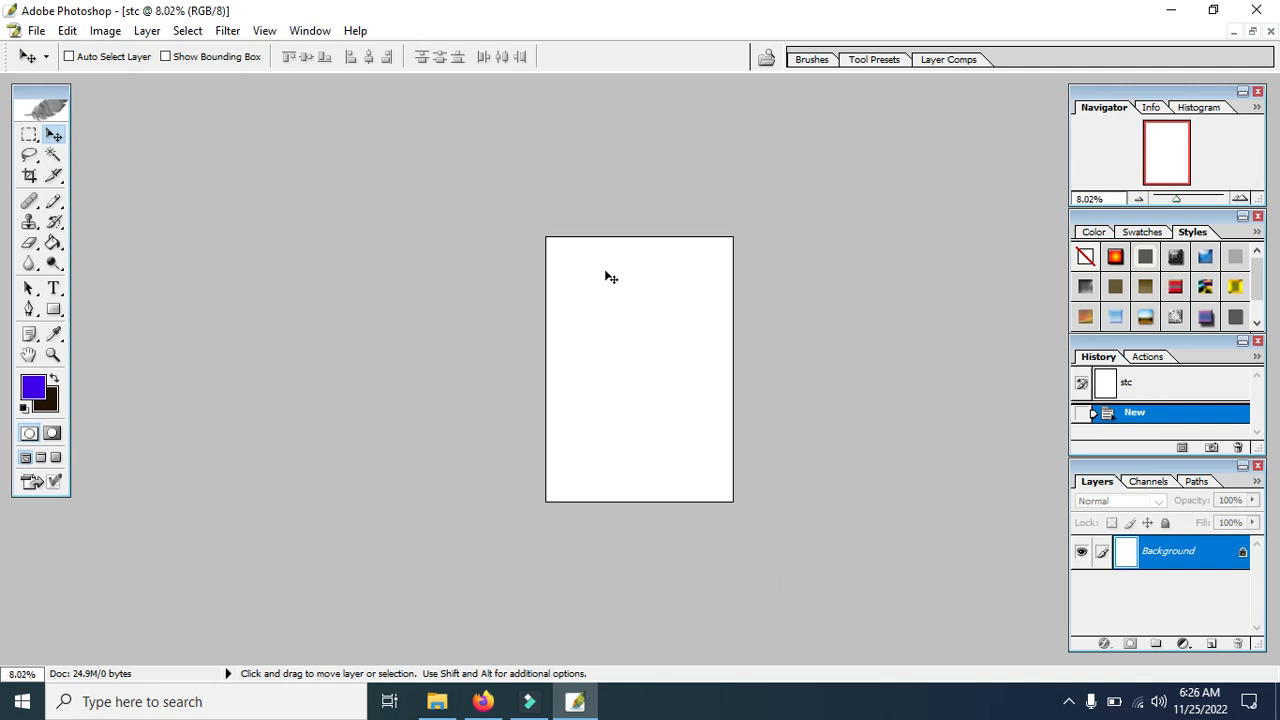
{"action": "scroll", "coordinate": [611, 278], "scroll_direction": "up", "scroll_amount": 4}
{"action": "scroll", "coordinate": [611, 278], "scroll_direction": "down", "scroll_amount": 4}
{"action": "scroll", "coordinate": [611, 278], "scroll_direction": "up", "scroll_amount": 2}
{"action": "scroll", "coordinate": [611, 278], "scroll_direction": "up", "scroll_amount": 2}
{"action": "scroll", "coordinate": [611, 278], "scroll_direction": "down", "scroll_amount": 2}
{"action": "scroll", "coordinate": [611, 278], "scroll_direction": "up", "scroll_amount": 1}
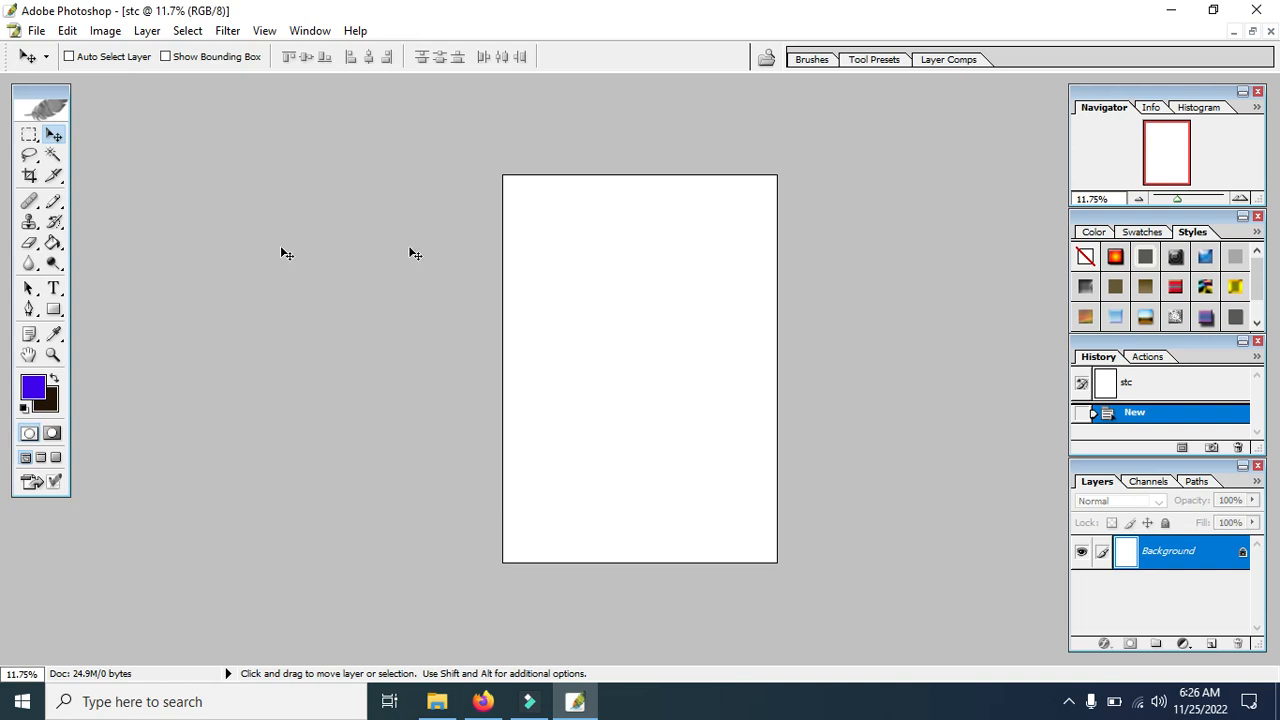
Step: Try out the Rectangular Marquee tool by drawing and moving several trial selections on the page
{"action": "left_click", "coordinate": [30, 136]}
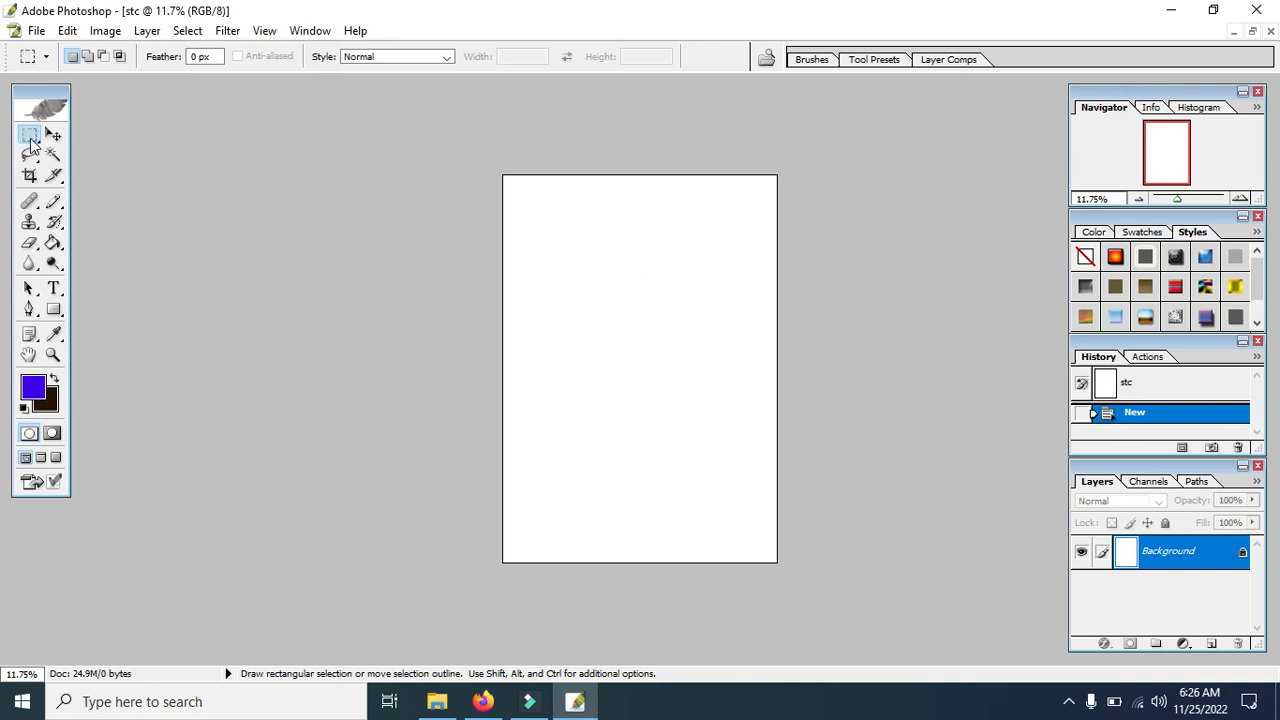
{"action": "left_click_drag", "start_coordinate": [664, 349], "coordinate": [731, 345]}
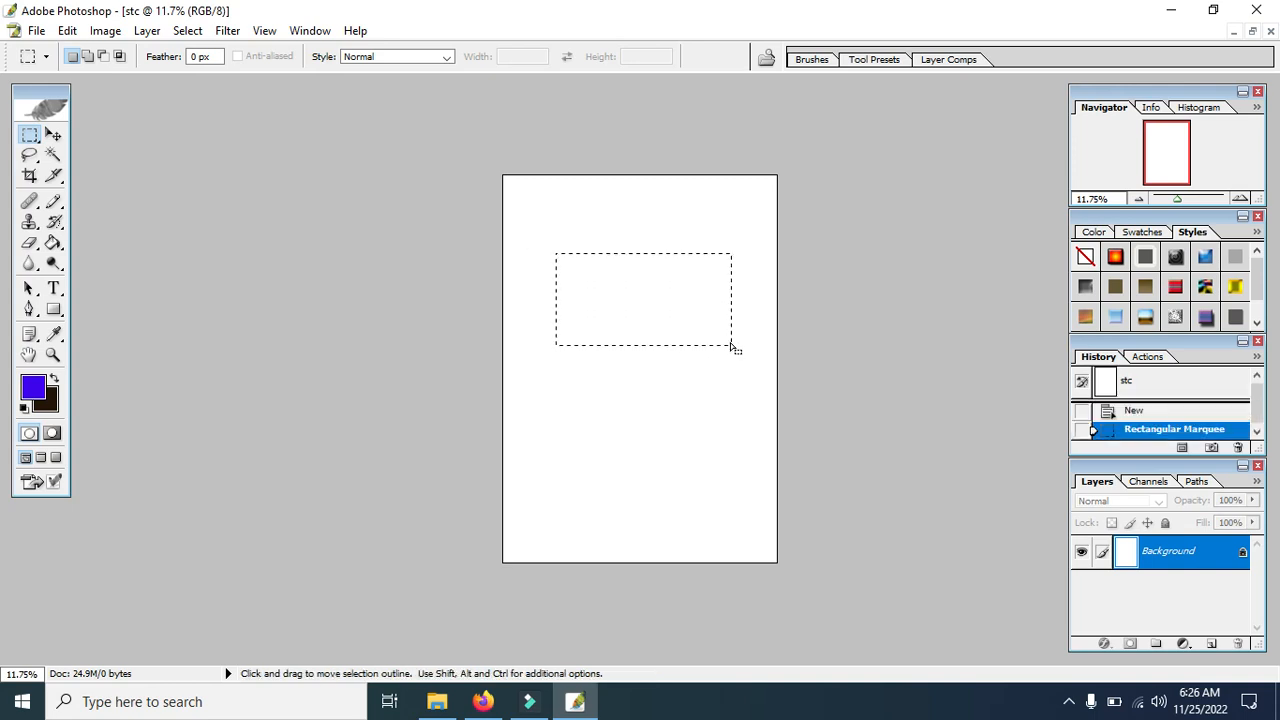
{"action": "left_click", "coordinate": [612, 287]}
{"action": "left_click_drag", "start_coordinate": [606, 283], "coordinate": [729, 346]}
{"action": "left_click_drag", "start_coordinate": [543, 229], "coordinate": [680, 383]}
{"action": "left_click_drag", "start_coordinate": [576, 254], "coordinate": [714, 392]}
{"action": "left_click_drag", "start_coordinate": [560, 224], "coordinate": [690, 396]}
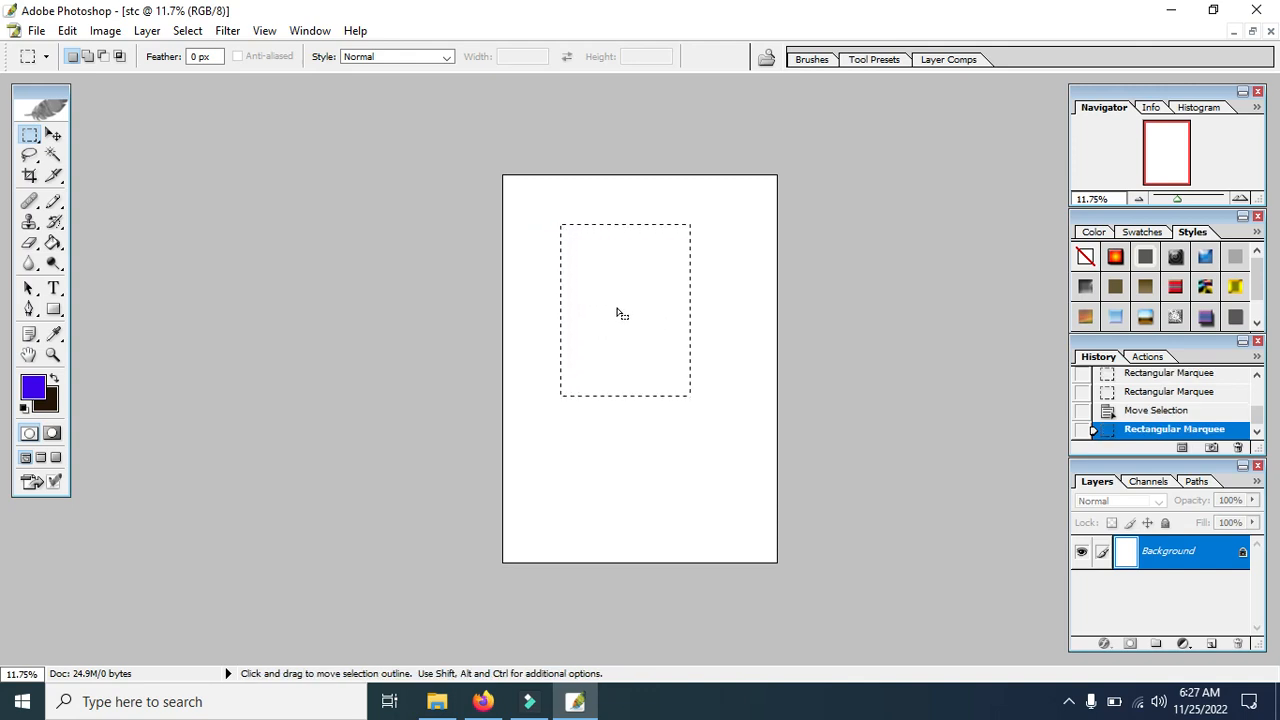
{"action": "left_click_drag", "start_coordinate": [613, 314], "coordinate": [687, 315]}
{"action": "left_click_drag", "start_coordinate": [611, 305], "coordinate": [744, 329]}
Step: Clear the trial selections and draw a wide rectangular marquee selection across the upper half of the page
{"action": "left_click", "coordinate": [525, 222]}
{"action": "left_click", "coordinate": [613, 286]}
{"action": "left_click_drag", "start_coordinate": [533, 224], "coordinate": [749, 348]}
{"action": "left_click", "coordinate": [616, 289]}
{"action": "left_click_drag", "start_coordinate": [630, 292], "coordinate": [749, 334]}
{"action": "left_click", "coordinate": [646, 286]}
{"action": "left_click_drag", "start_coordinate": [538, 233], "coordinate": [748, 343]}
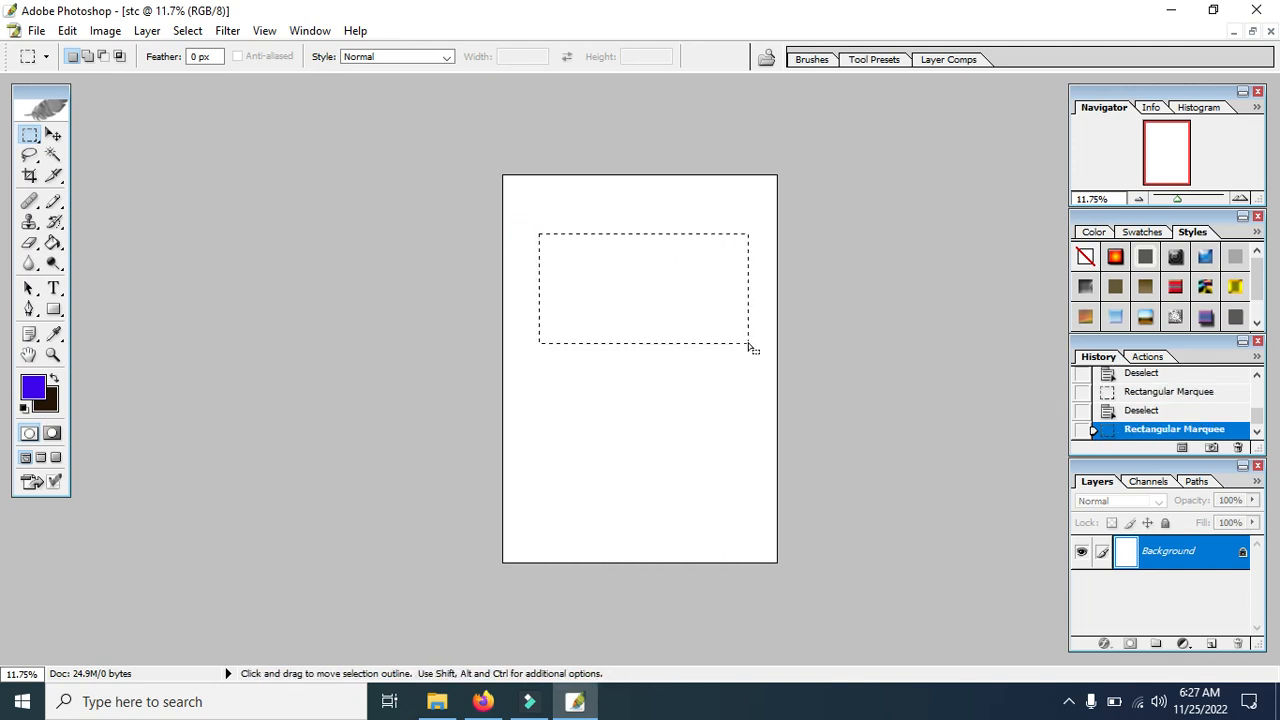
Step: Set the foreground color to a dark green, hex 057825
{"action": "left_click", "coordinate": [33, 390]}
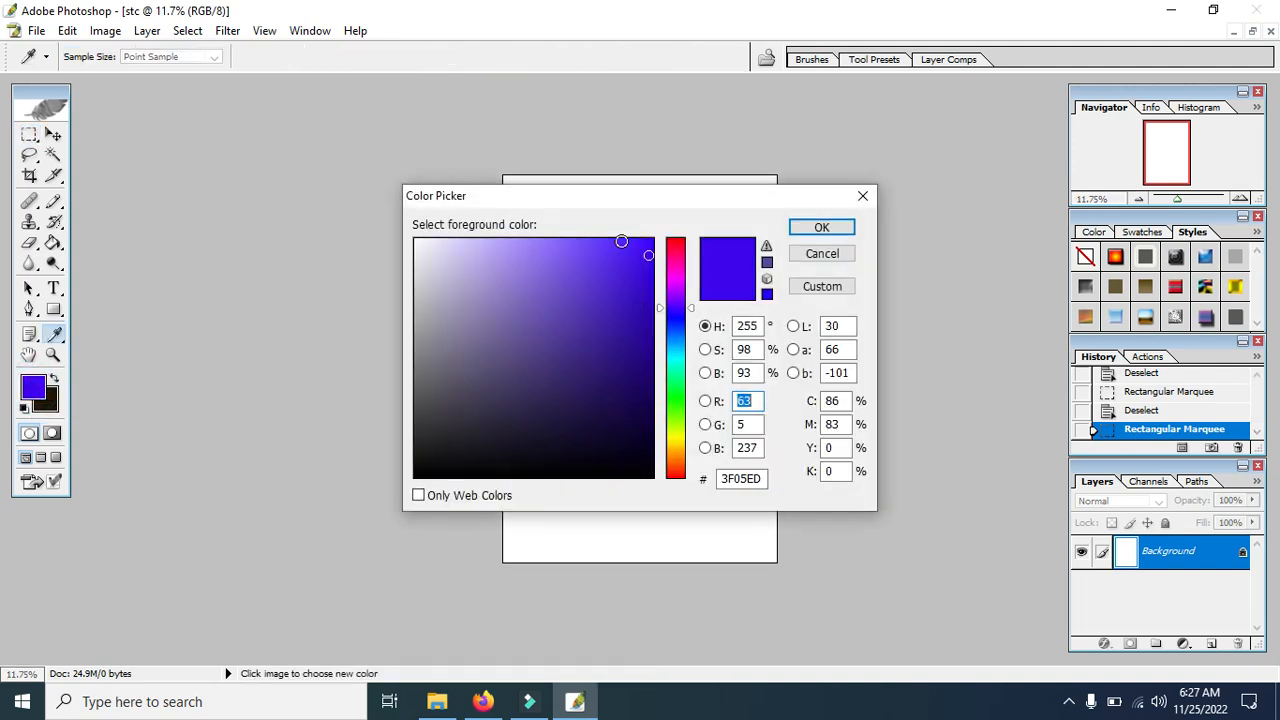
{"action": "left_click_drag", "start_coordinate": [614, 205], "coordinate": [786, 180]}
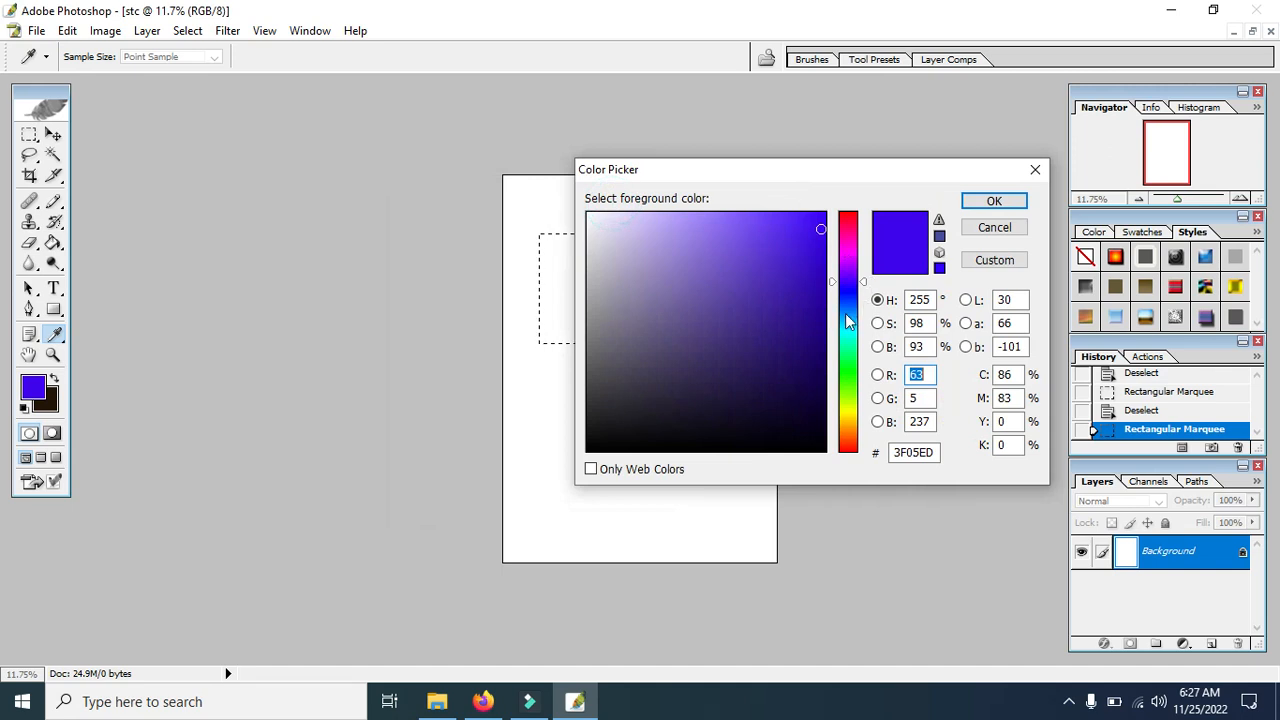
{"action": "left_click", "coordinate": [849, 371]}
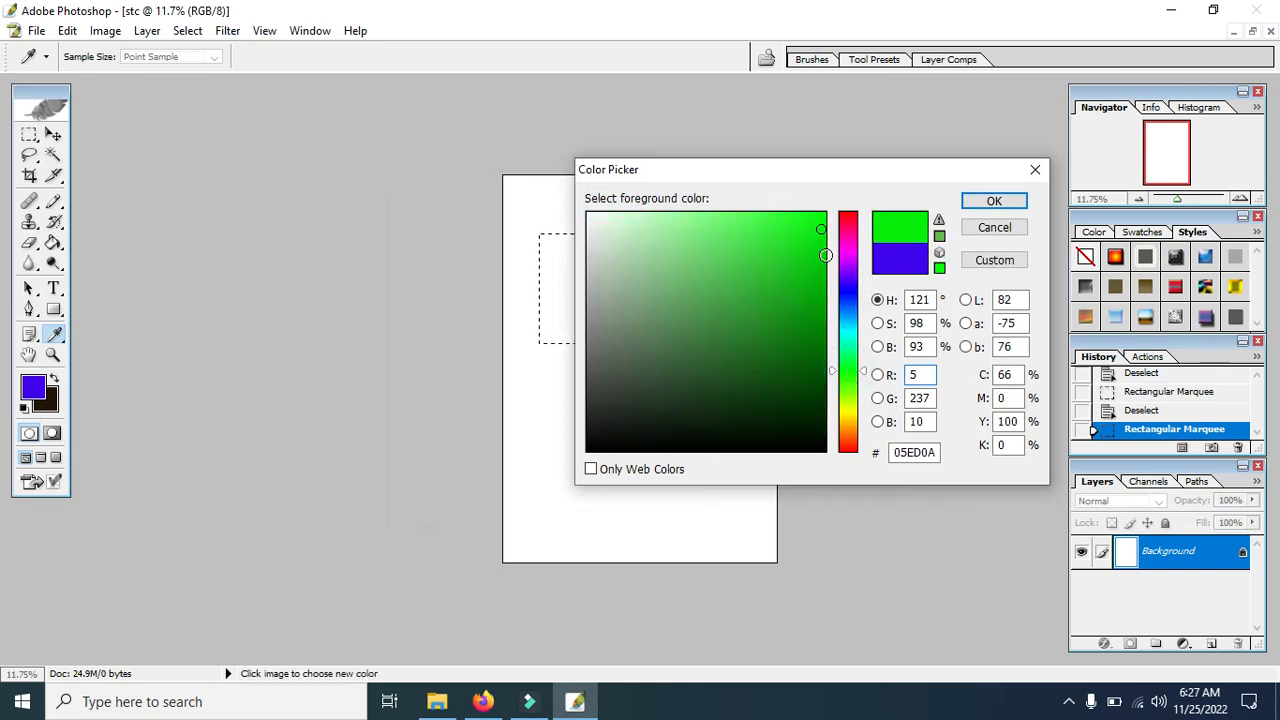
{"action": "mouse_move", "coordinate": [851, 375]}
{"action": "left_mouse_down"}
{"action": "mouse_move", "coordinate": [851, 352]}
{"action": "mouse_move", "coordinate": [852, 369]}
{"action": "left_mouse_up"}
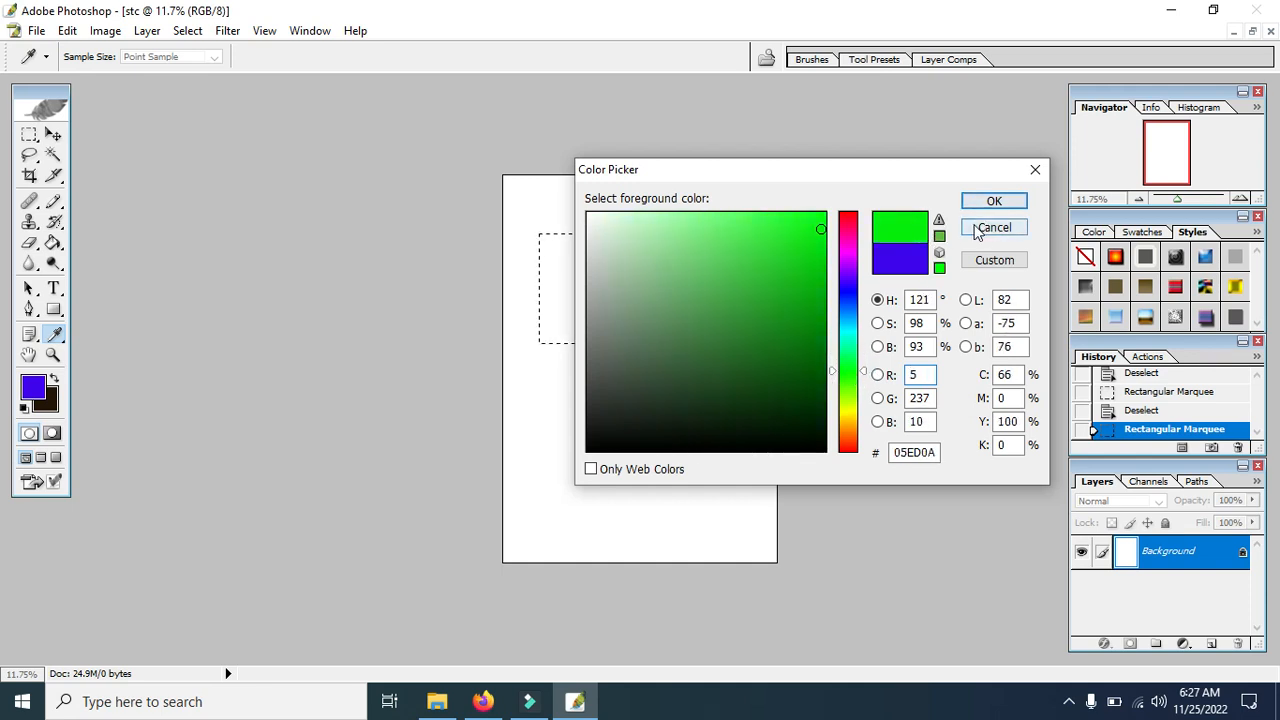
{"action": "left_click_drag", "start_coordinate": [852, 369], "coordinate": [852, 358]}
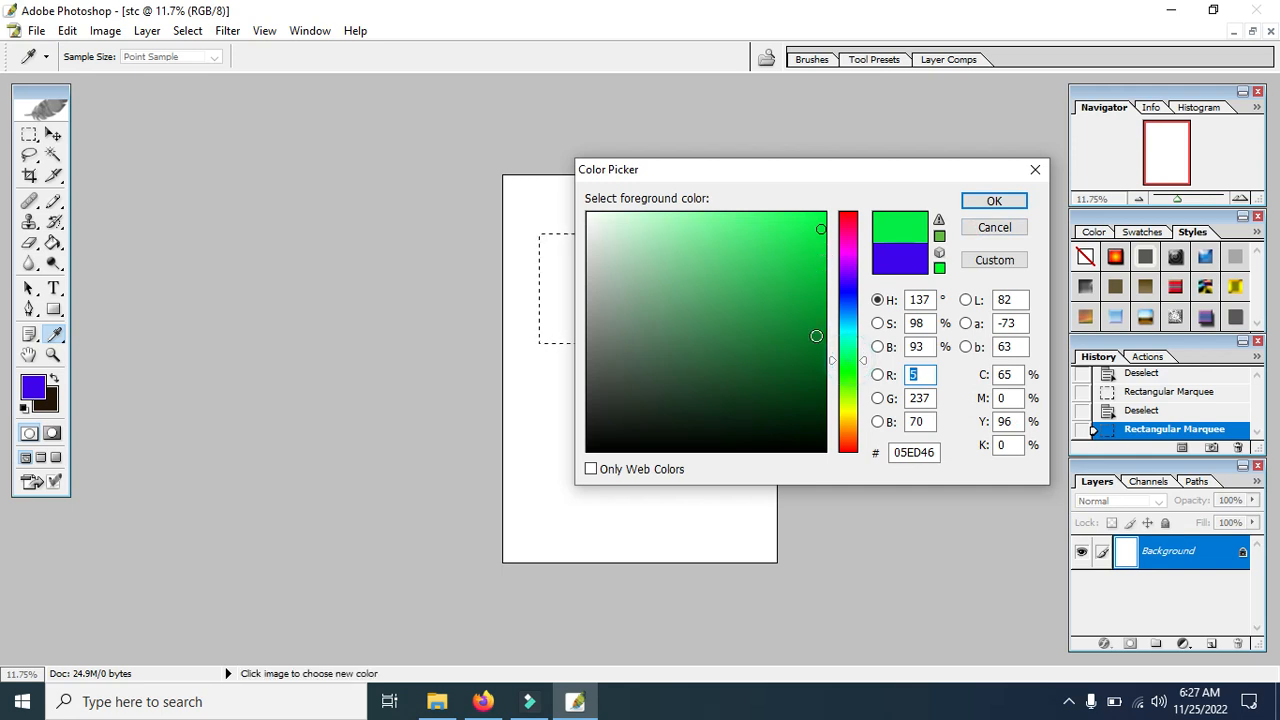
{"action": "left_click", "coordinate": [816, 339]}
{"action": "left_click", "coordinate": [994, 204]}
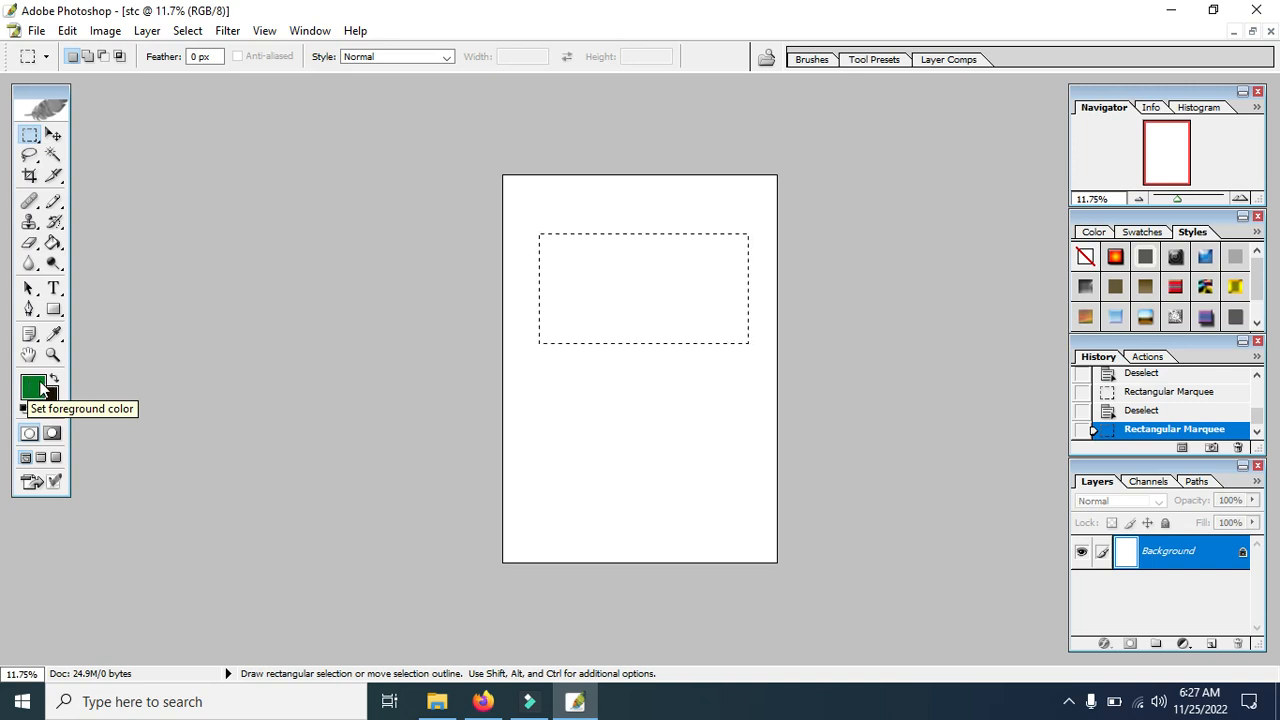
Step: Change the foreground color to a yellower dark green, hex 146504
{"action": "left_click", "coordinate": [35, 387]}
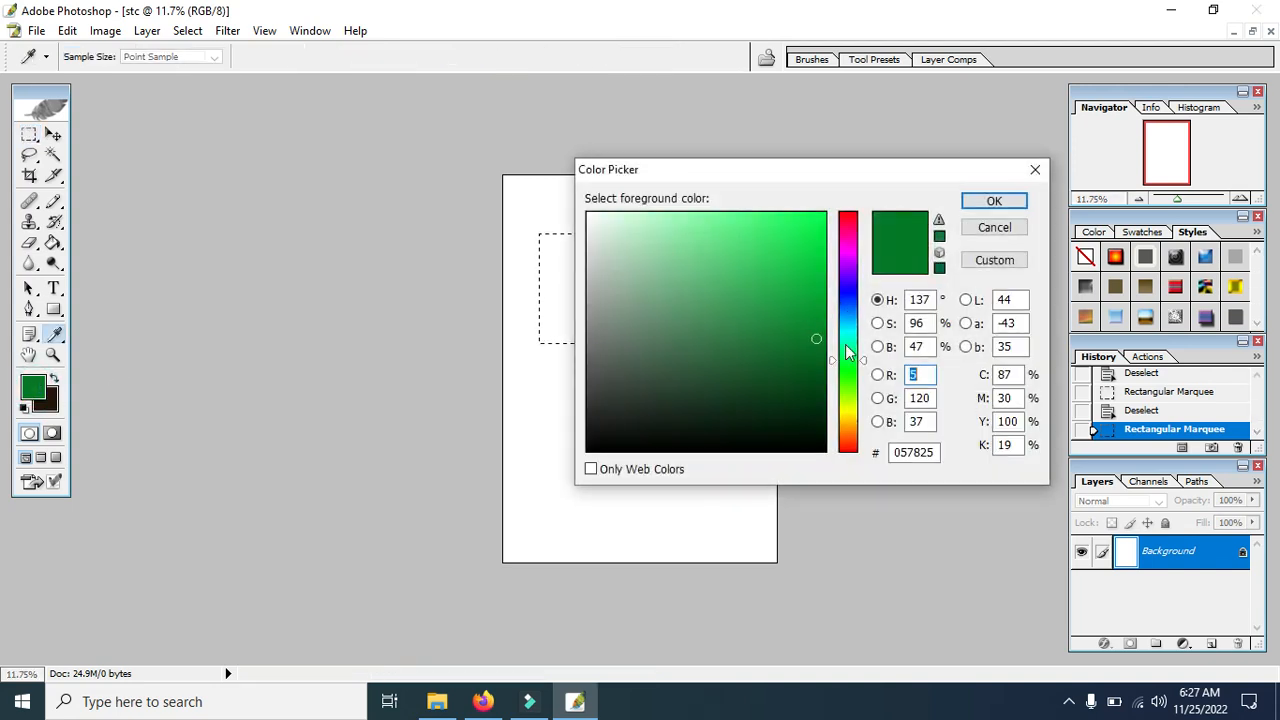
{"action": "left_click", "coordinate": [844, 379]}
{"action": "left_click", "coordinate": [816, 357]}
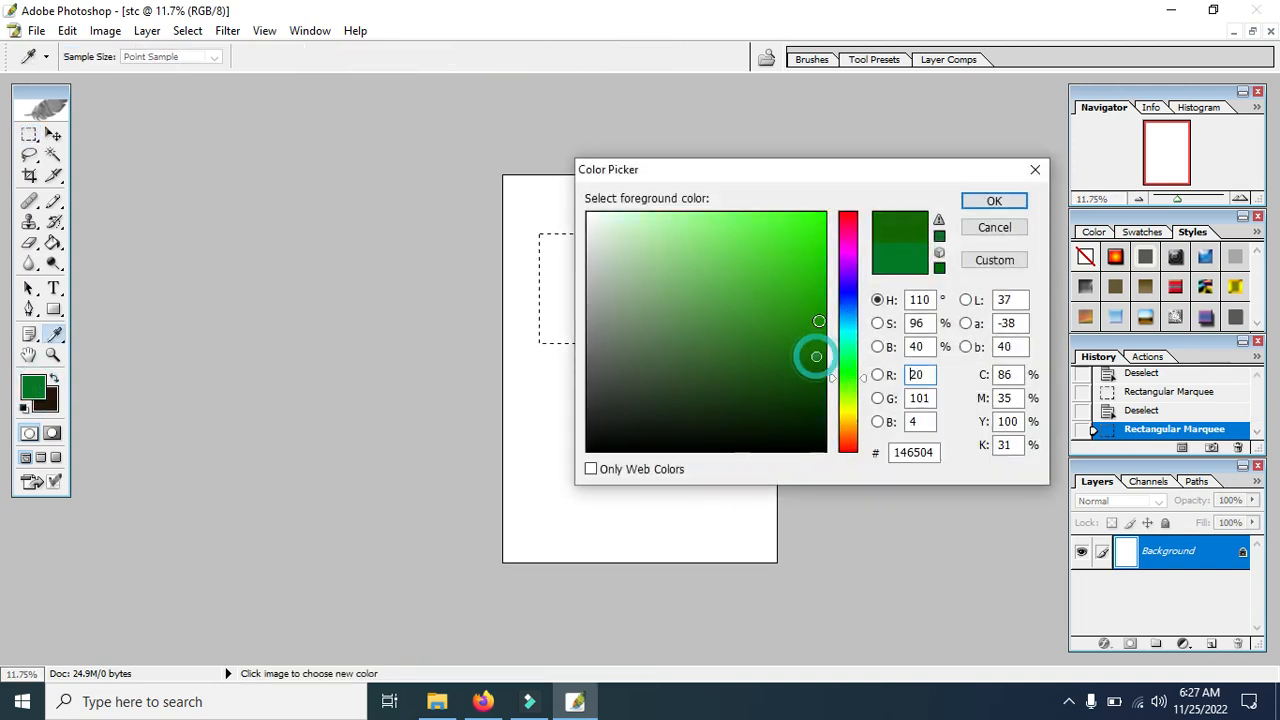
{"action": "left_click", "coordinate": [993, 203]}
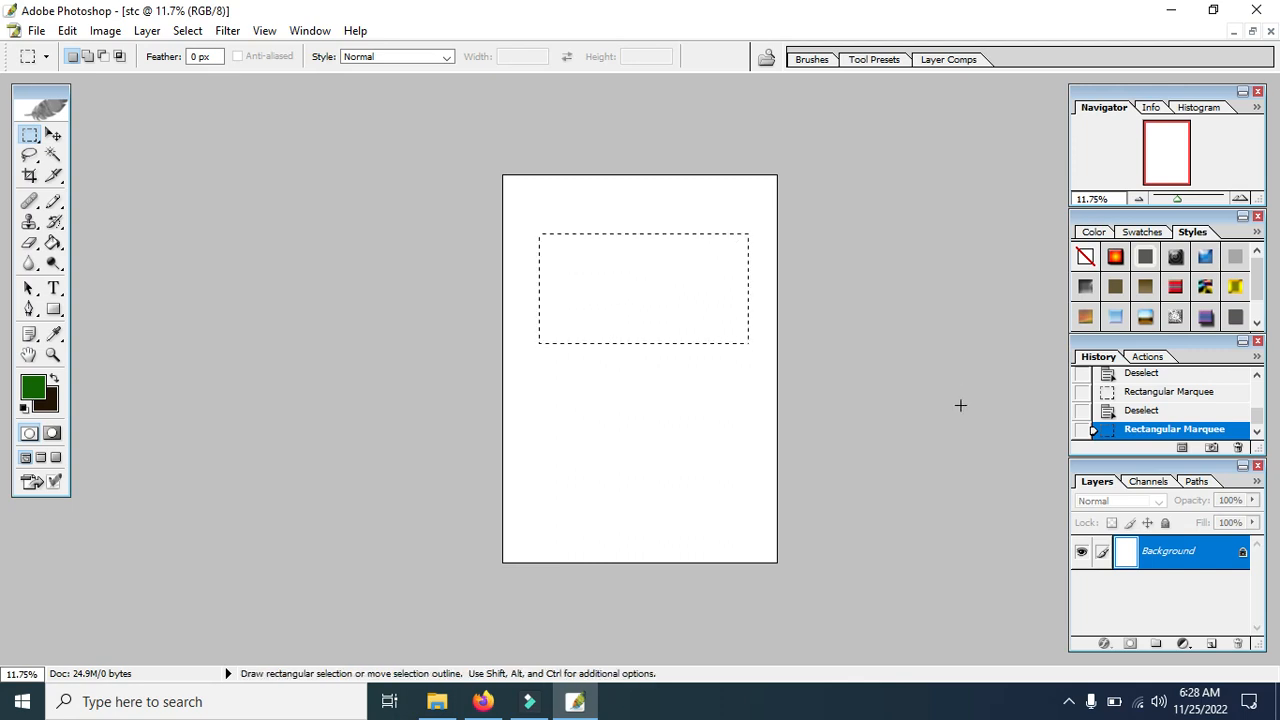
Step: Add a new layer and fill the rectangular selection with the dark green foreground color using the Paint Bucket tool
{"action": "left_click", "coordinate": [1211, 644]}
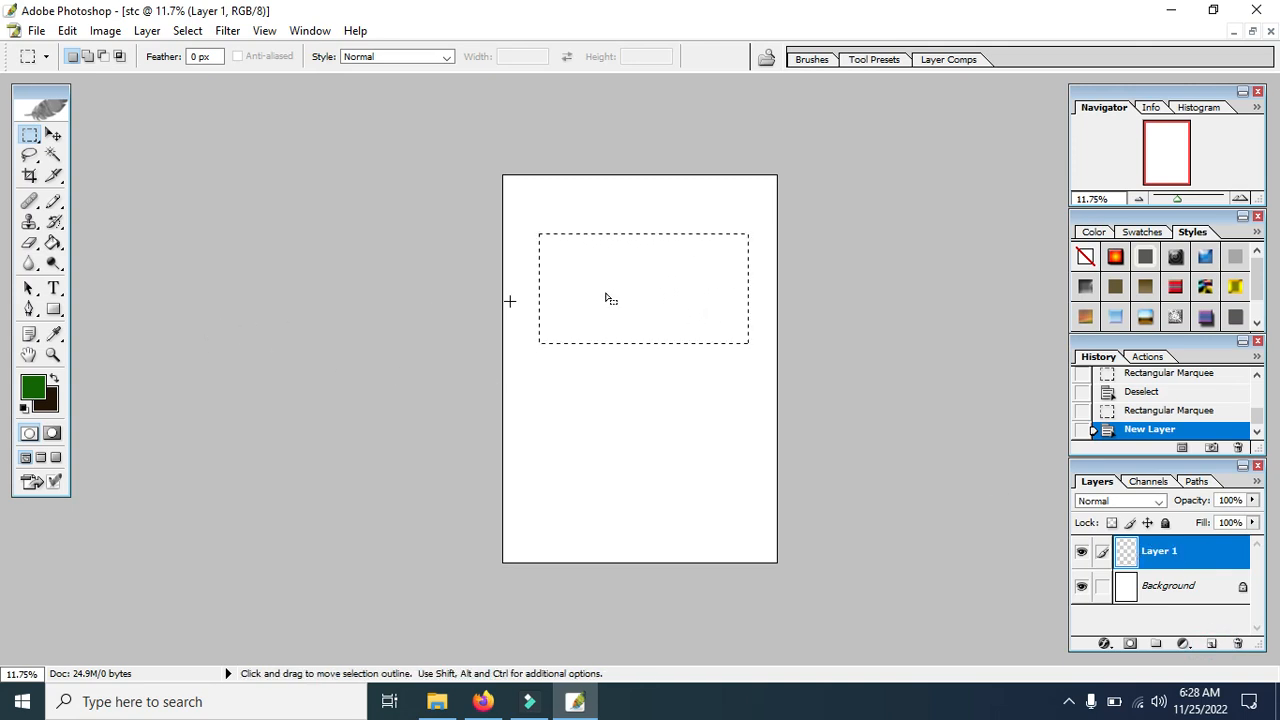
{"action": "left_click", "coordinate": [53, 243]}
{"action": "left_click", "coordinate": [112, 243]}
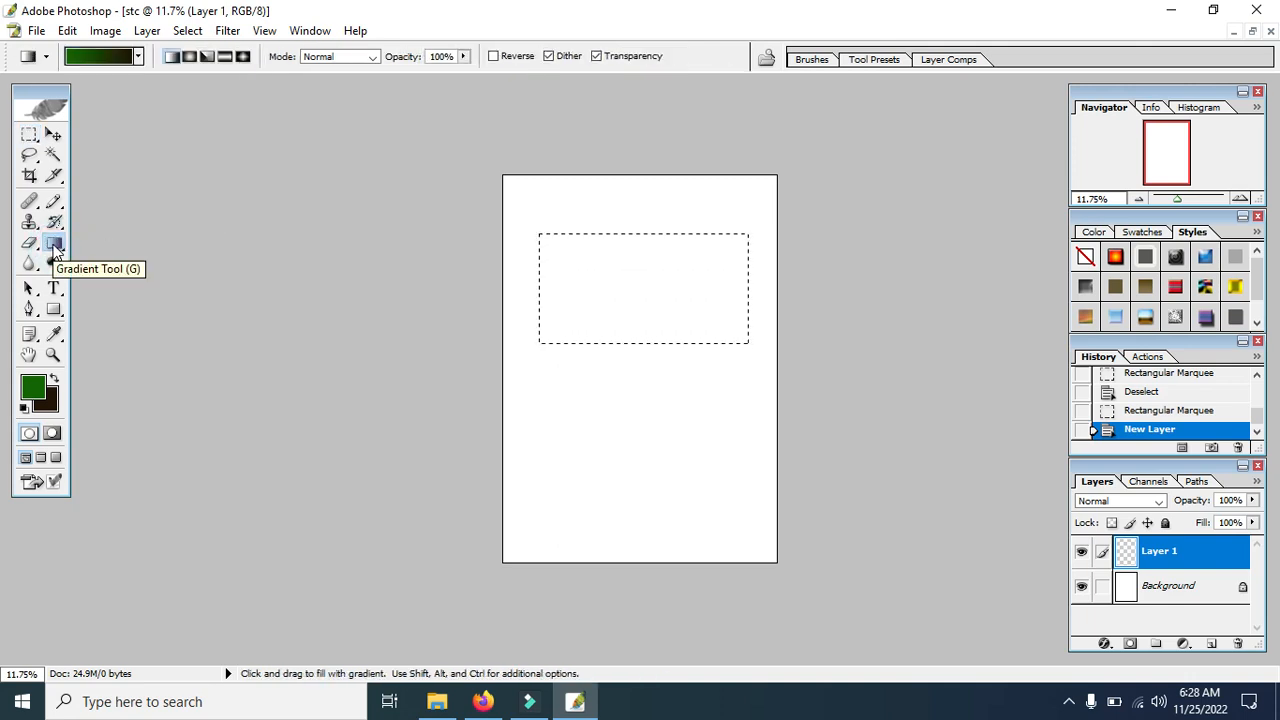
{"action": "left_click", "coordinate": [55, 250]}
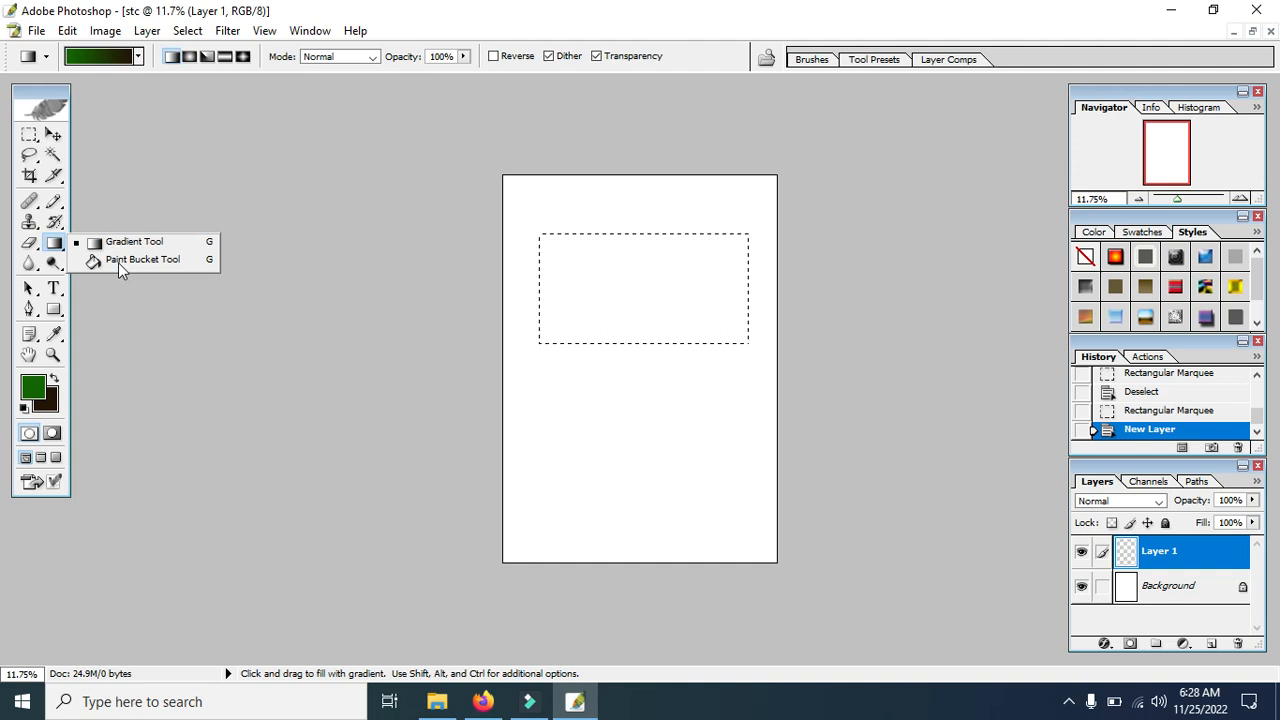
{"action": "left_click", "coordinate": [118, 262]}
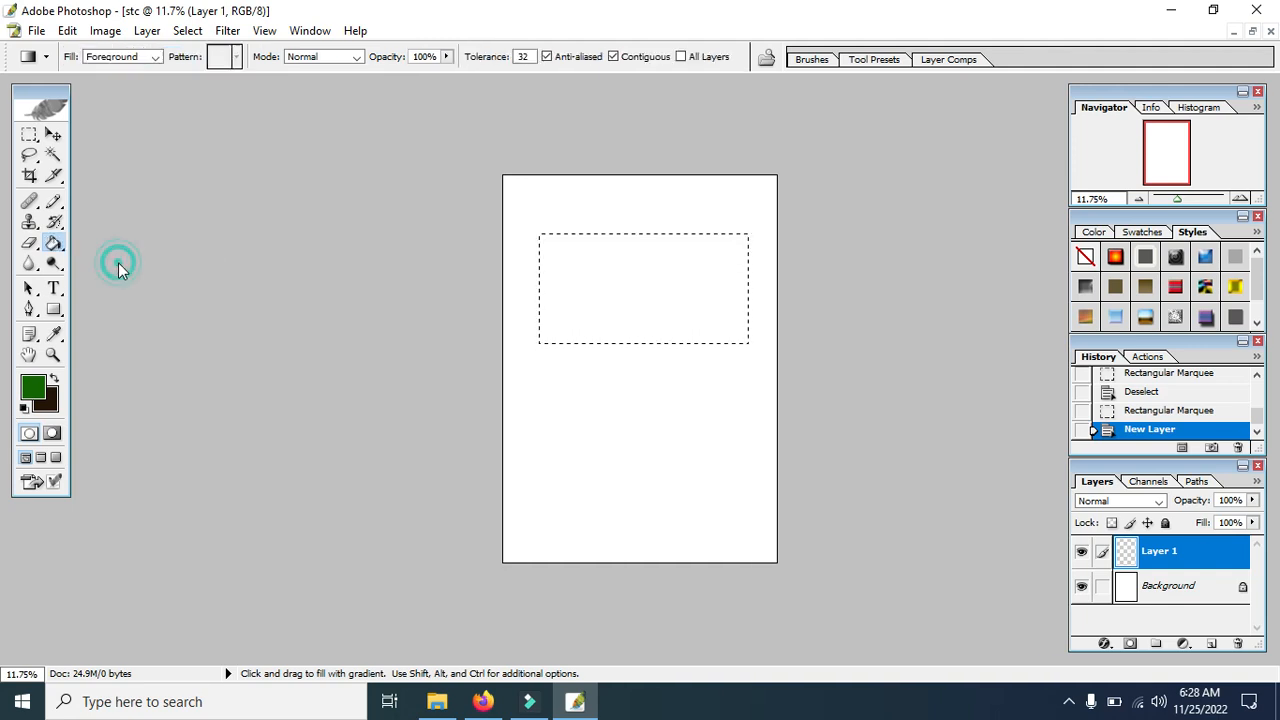
{"action": "left_click", "coordinate": [597, 284]}
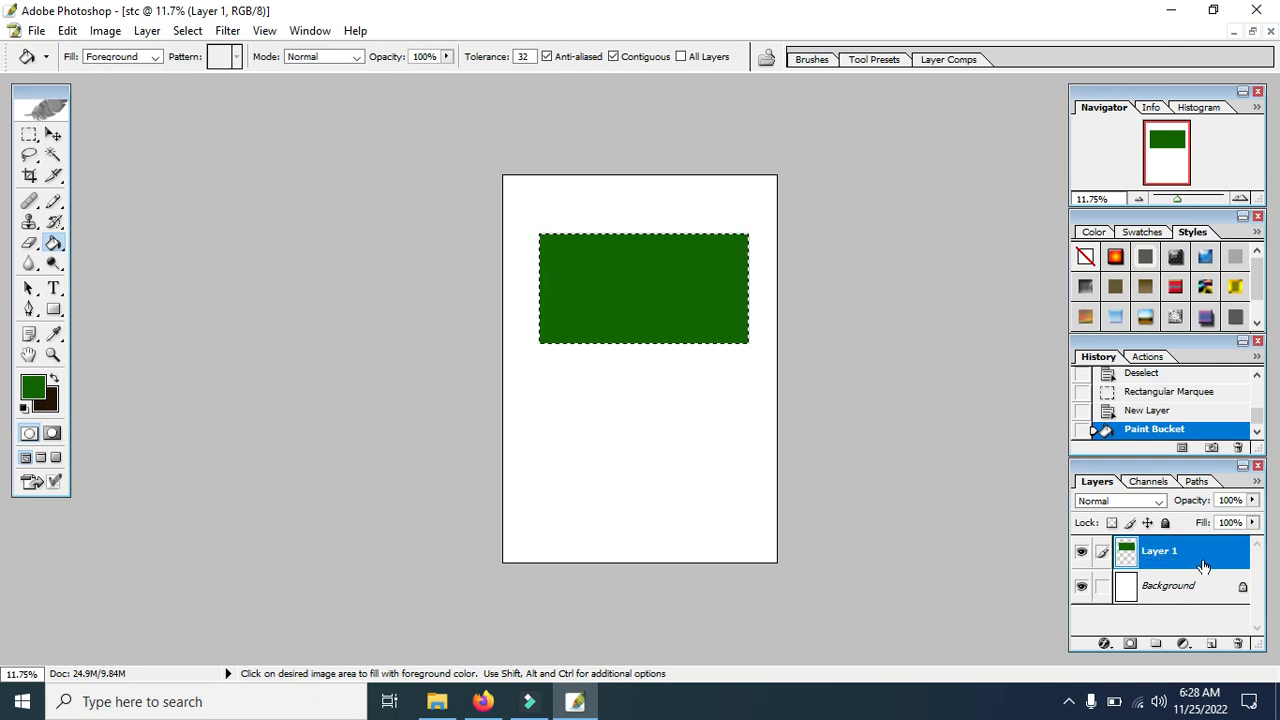
Step: Delete the green-filled layer, try filling the selection directly on the Background layer, and undo that fill
{"action": "left_click", "coordinate": [1237, 644]}
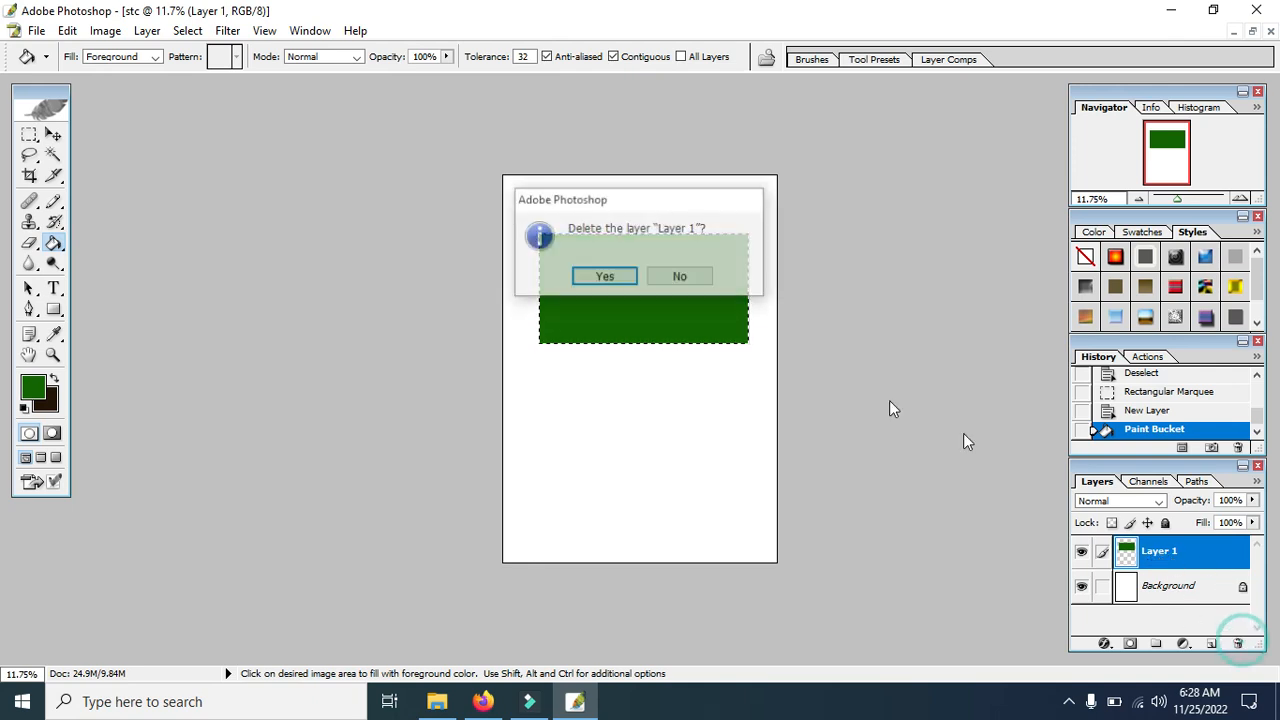
{"action": "left_click", "coordinate": [592, 278]}
{"action": "left_click", "coordinate": [607, 287]}
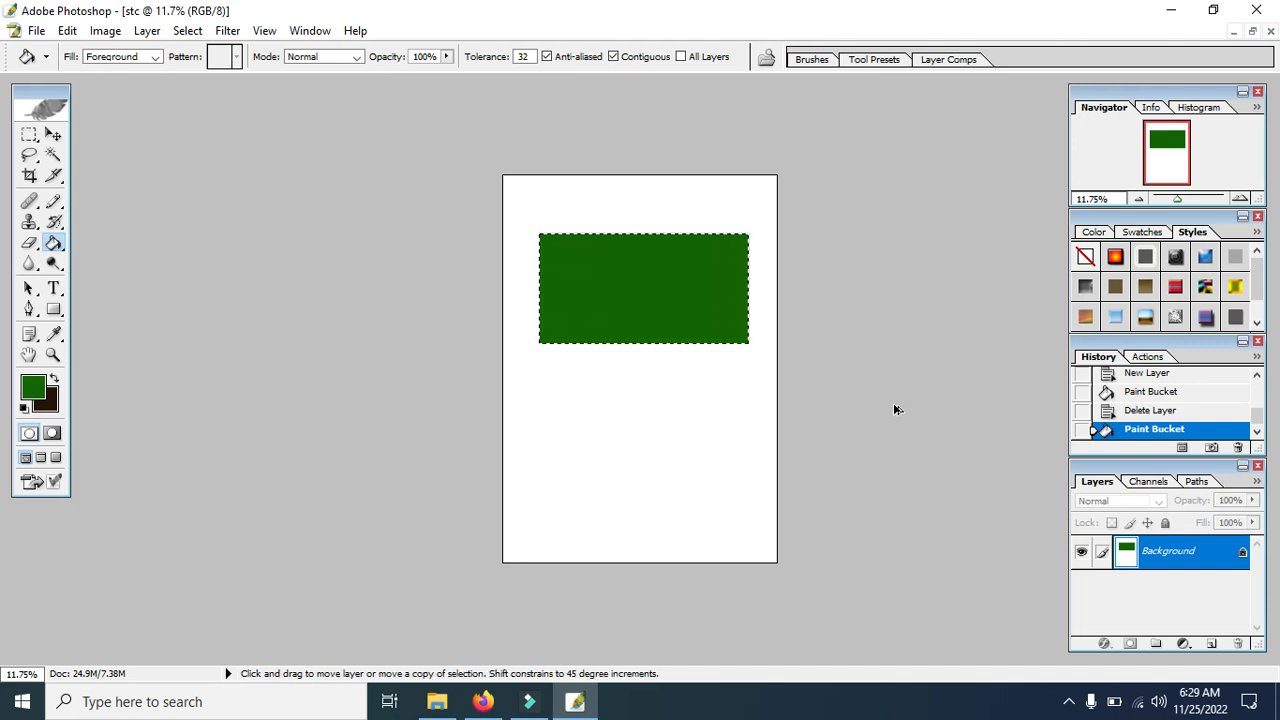
{"action": "key", "text": "ctrl+alt+z"}
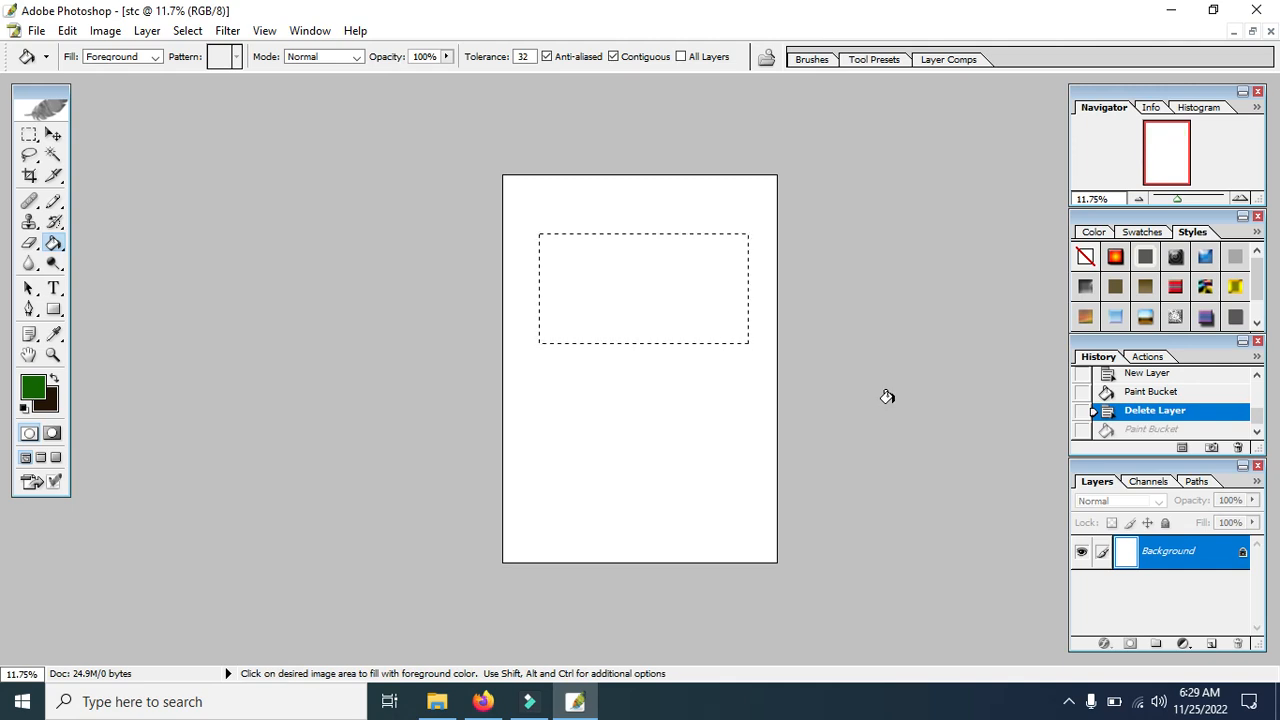
Step: Add a new empty layer above the Background and delete it again
{"action": "left_click", "coordinate": [1211, 645]}
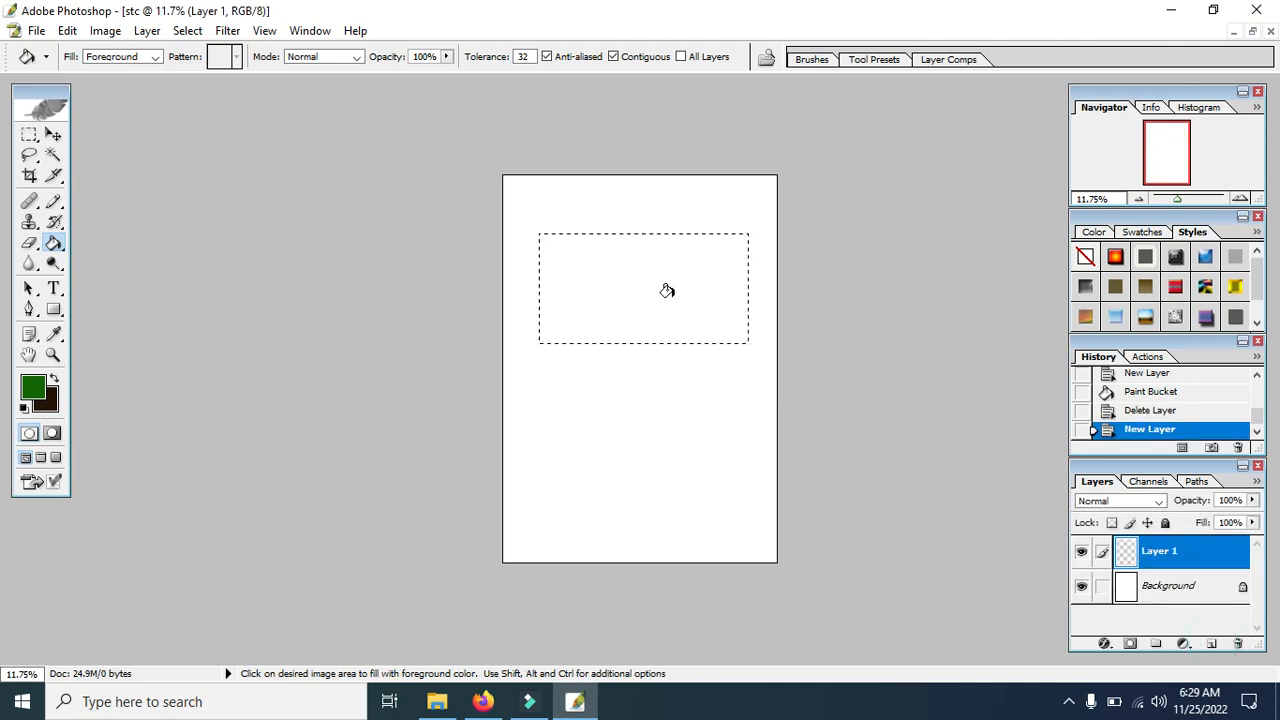
{"action": "left_click", "coordinate": [1238, 643]}
{"action": "left_click", "coordinate": [620, 274]}
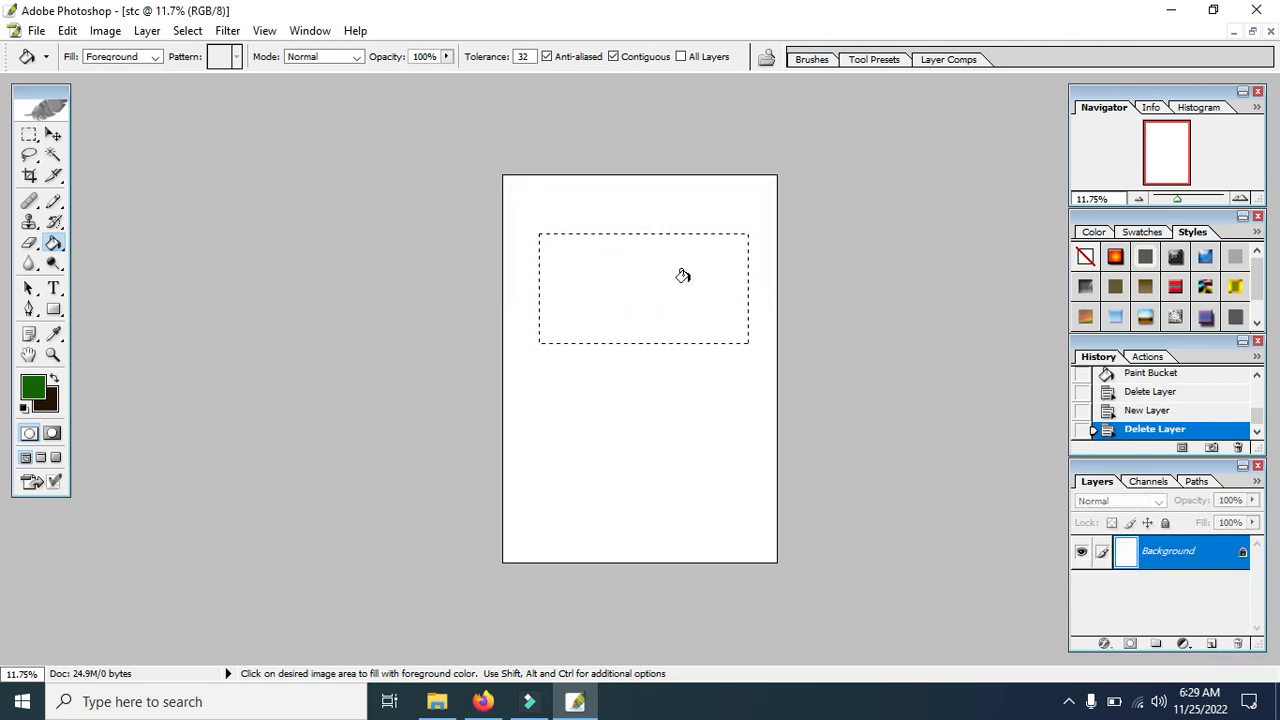
Step: Try the green Paint Bucket fill on the Background layer once more and undo it
{"action": "left_click", "coordinate": [684, 276]}
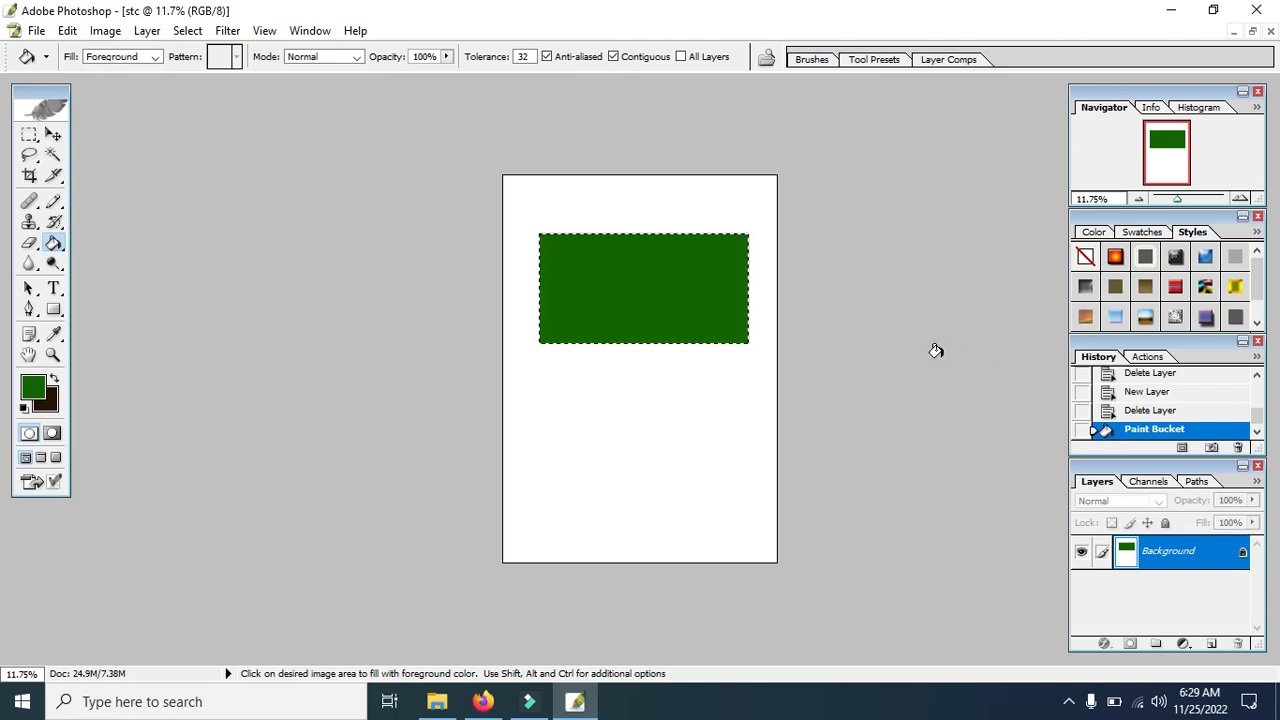
{"action": "key", "text": "ctrl"}
{"action": "key", "text": "alt"}
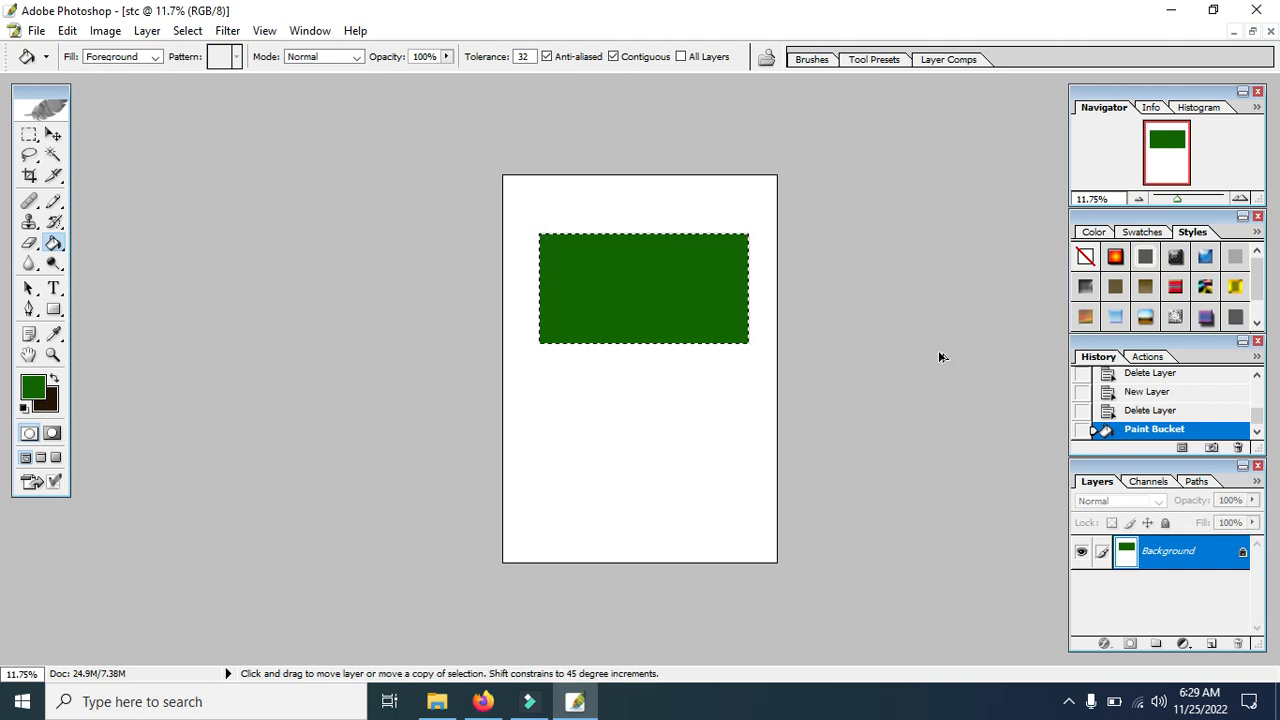
{"action": "key", "text": "ctrl+alt+z"}
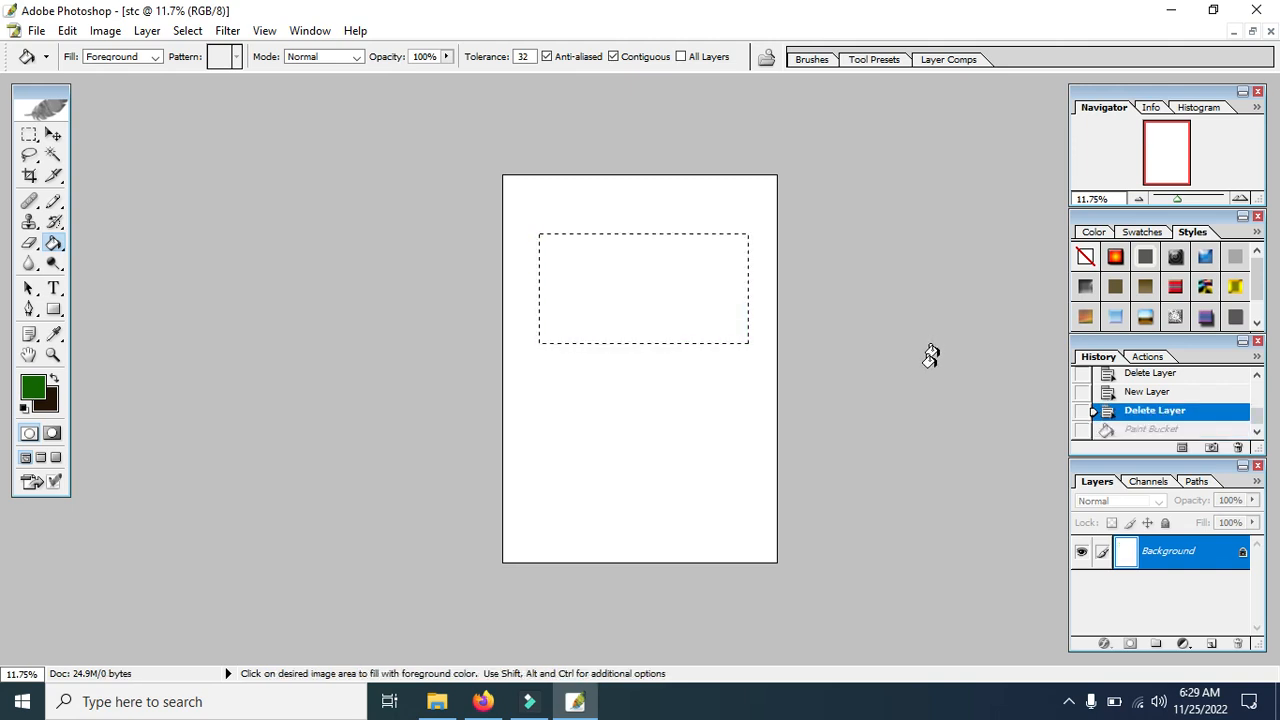
Step: Create a new layer and fill the rectangular selection on it with the dark green foreground color
{"action": "left_click", "coordinate": [1211, 644]}
{"action": "left_click", "coordinate": [643, 286]}
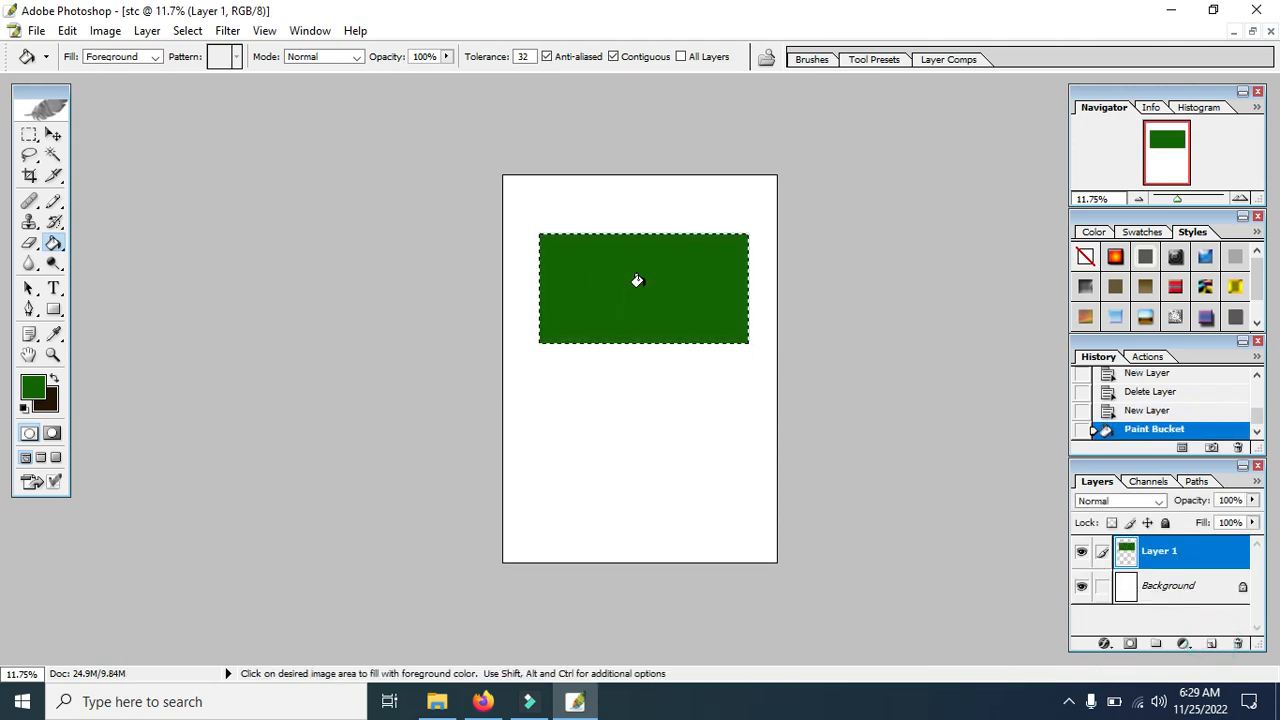
Step: Switch to the Elliptical Marquee tool, clear the rectangular selection, and try out several elliptical selections over the green rectangle, clearing each one
{"action": "left_click", "coordinate": [32, 141]}
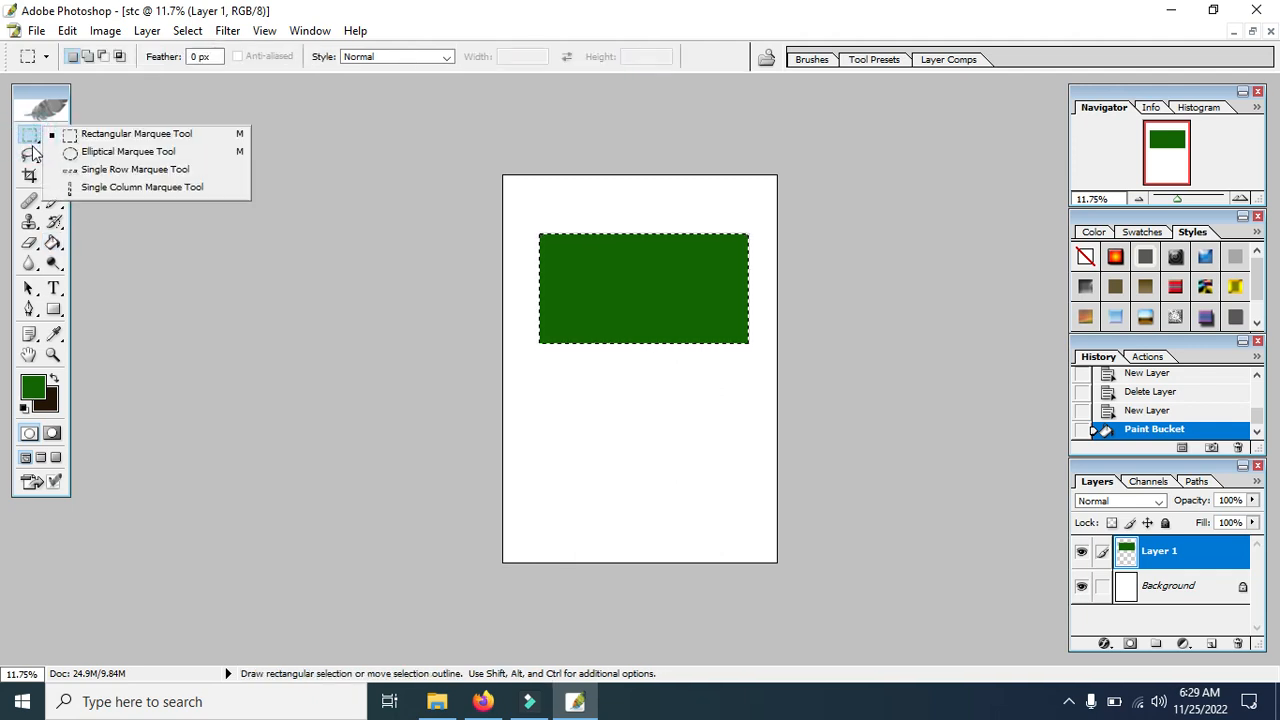
{"action": "left_click", "coordinate": [120, 152]}
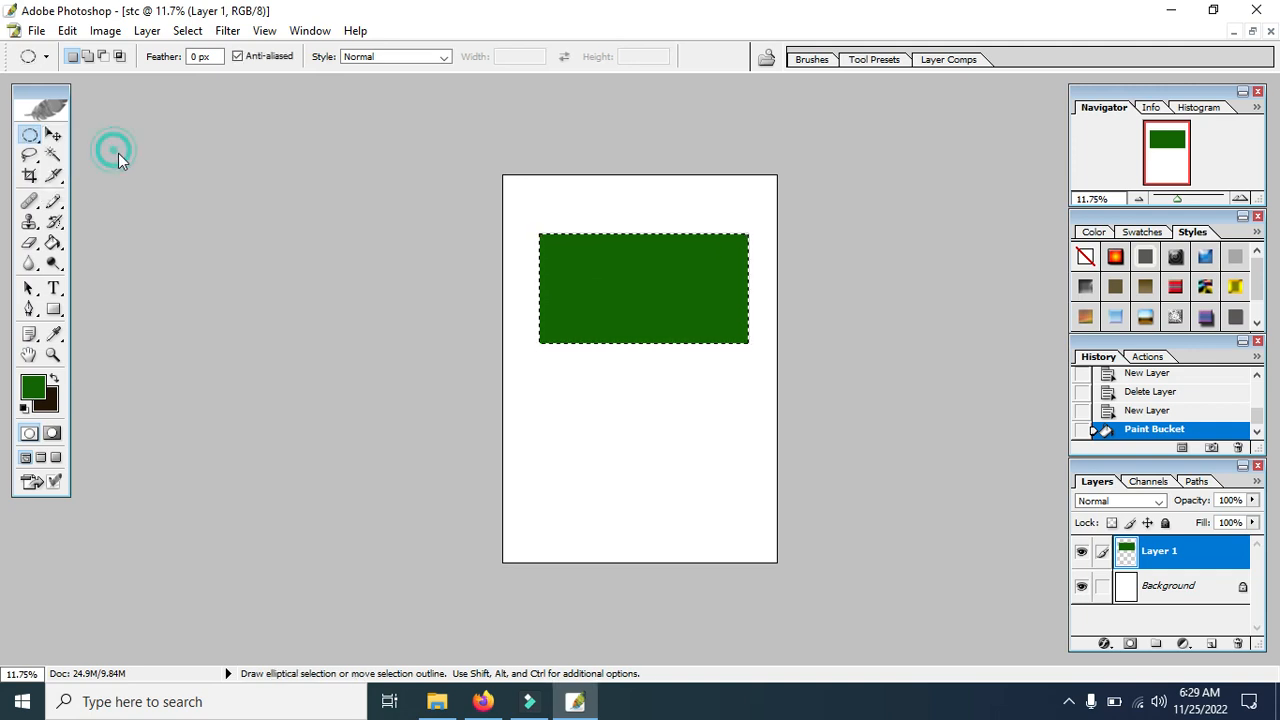
{"action": "left_click", "coordinate": [598, 257]}
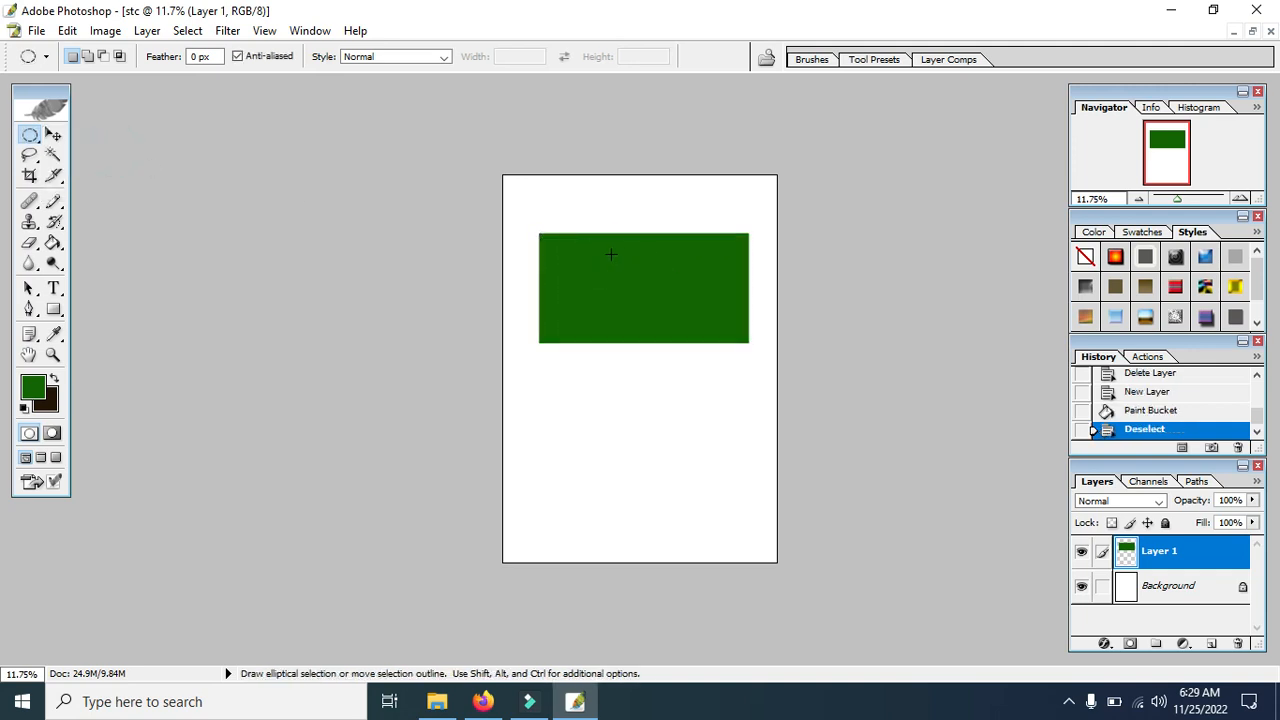
{"action": "left_click_drag", "start_coordinate": [616, 255], "coordinate": [686, 318]}
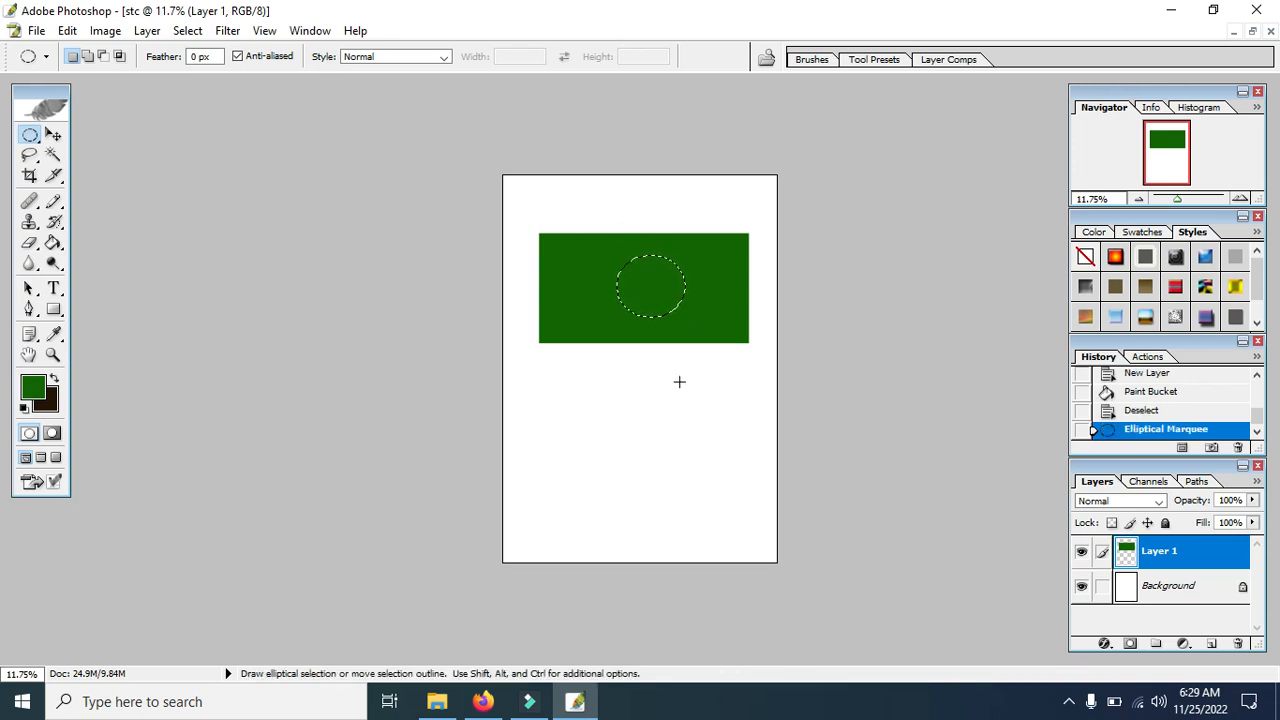
{"action": "left_click", "coordinate": [679, 381]}
{"action": "left_click_drag", "start_coordinate": [606, 266], "coordinate": [695, 338]}
{"action": "left_click", "coordinate": [712, 370]}
{"action": "left_click_drag", "start_coordinate": [586, 263], "coordinate": [745, 416]}
{"action": "left_click", "coordinate": [648, 364]}
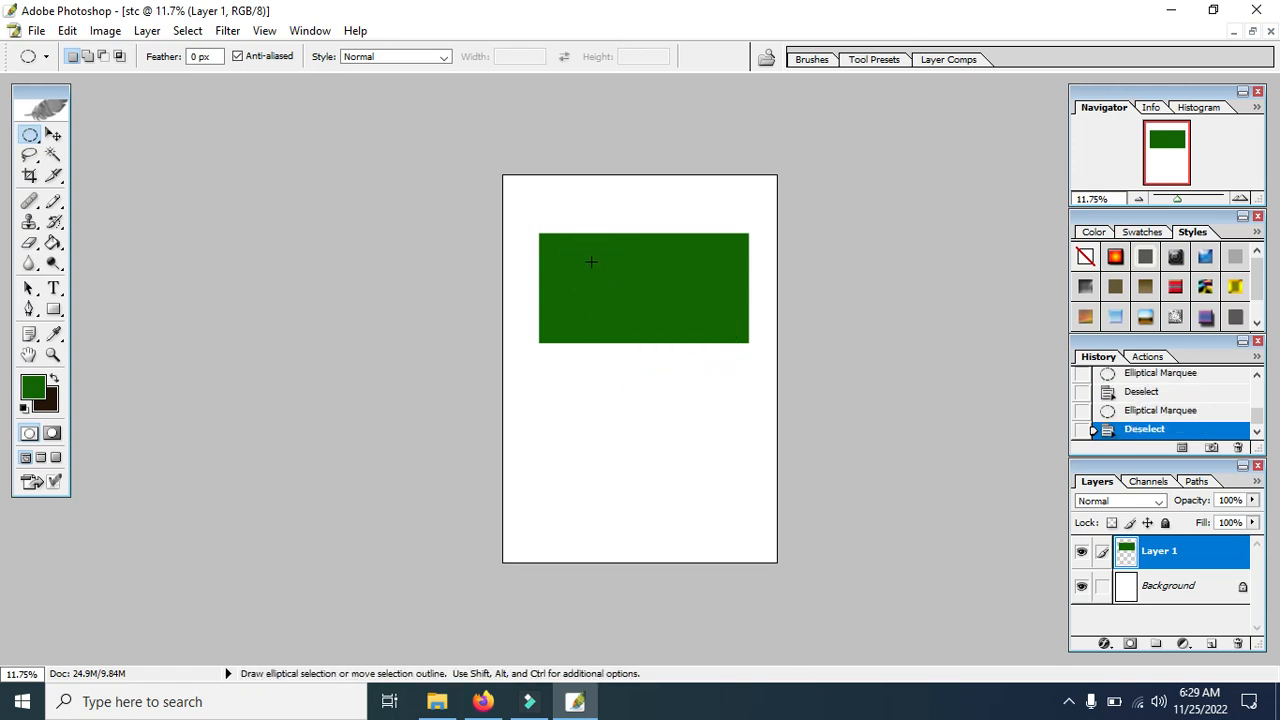
Step: Draw a nearly circular elliptical selection and move it to the middle of the green rectangle
{"action": "left_click_drag", "start_coordinate": [596, 252], "coordinate": [668, 320]}
{"action": "left_click", "coordinate": [637, 291]}
{"action": "left_click_drag", "start_coordinate": [604, 254], "coordinate": [639, 283]}
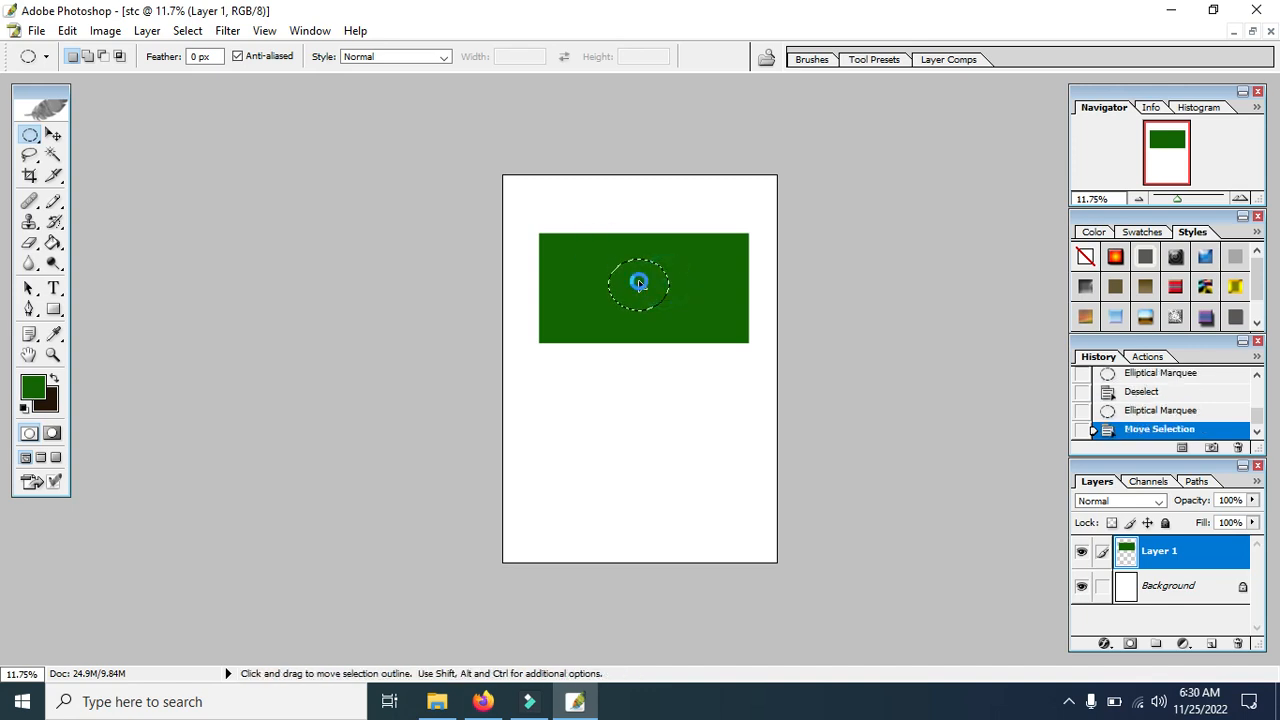
Step: Set the foreground color to the pinkish red FF0033 with Only Web Colors enabled
{"action": "left_click", "coordinate": [32, 387]}
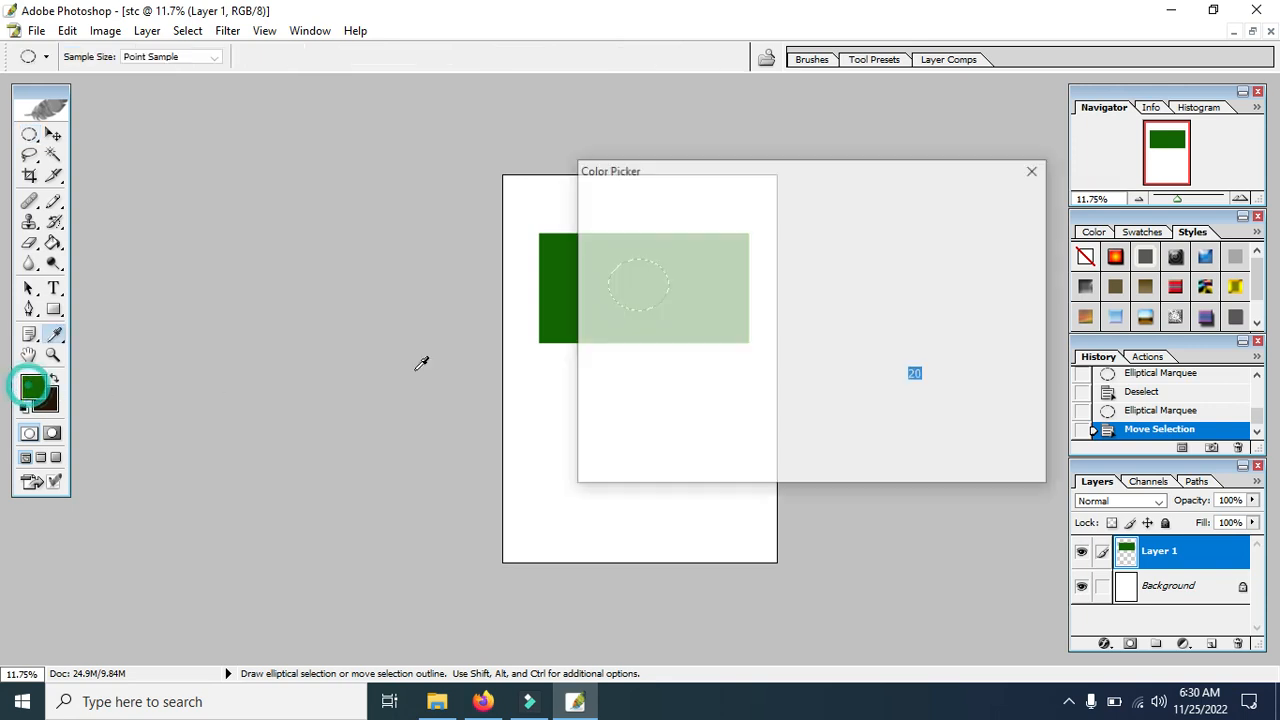
{"action": "left_click", "coordinate": [848, 218]}
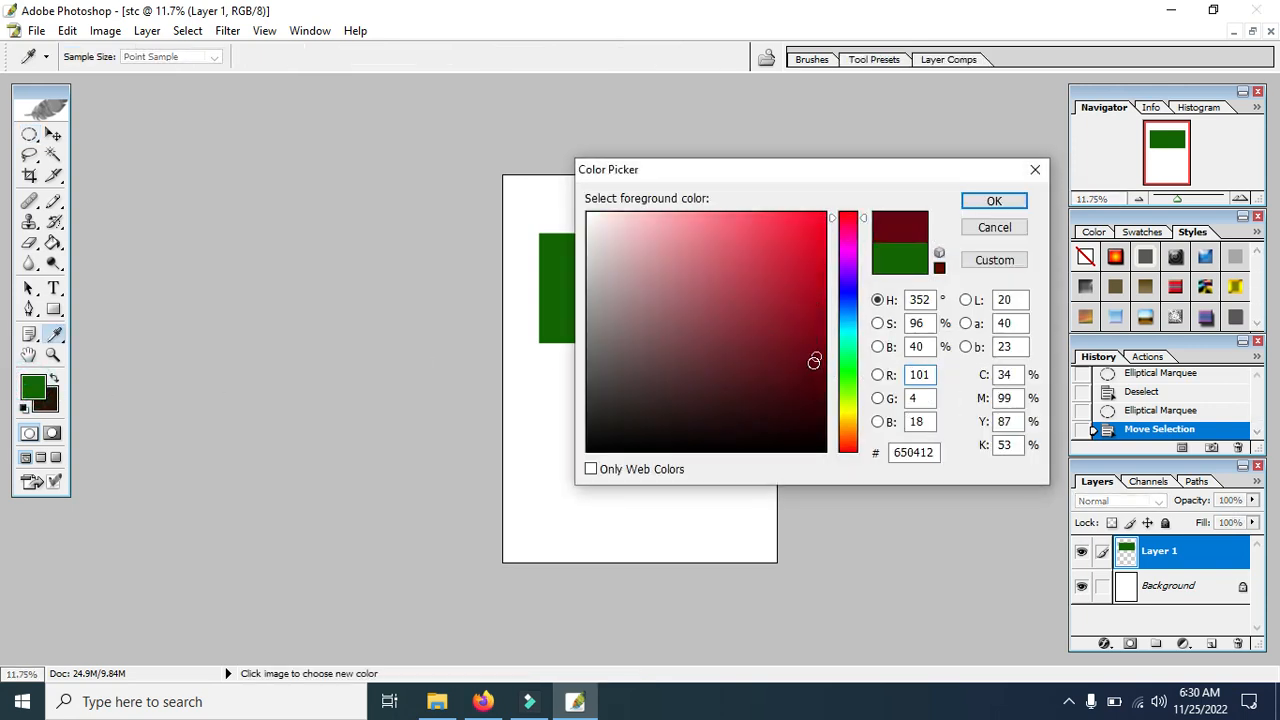
{"action": "left_click_drag", "start_coordinate": [819, 332], "coordinate": [826, 216]}
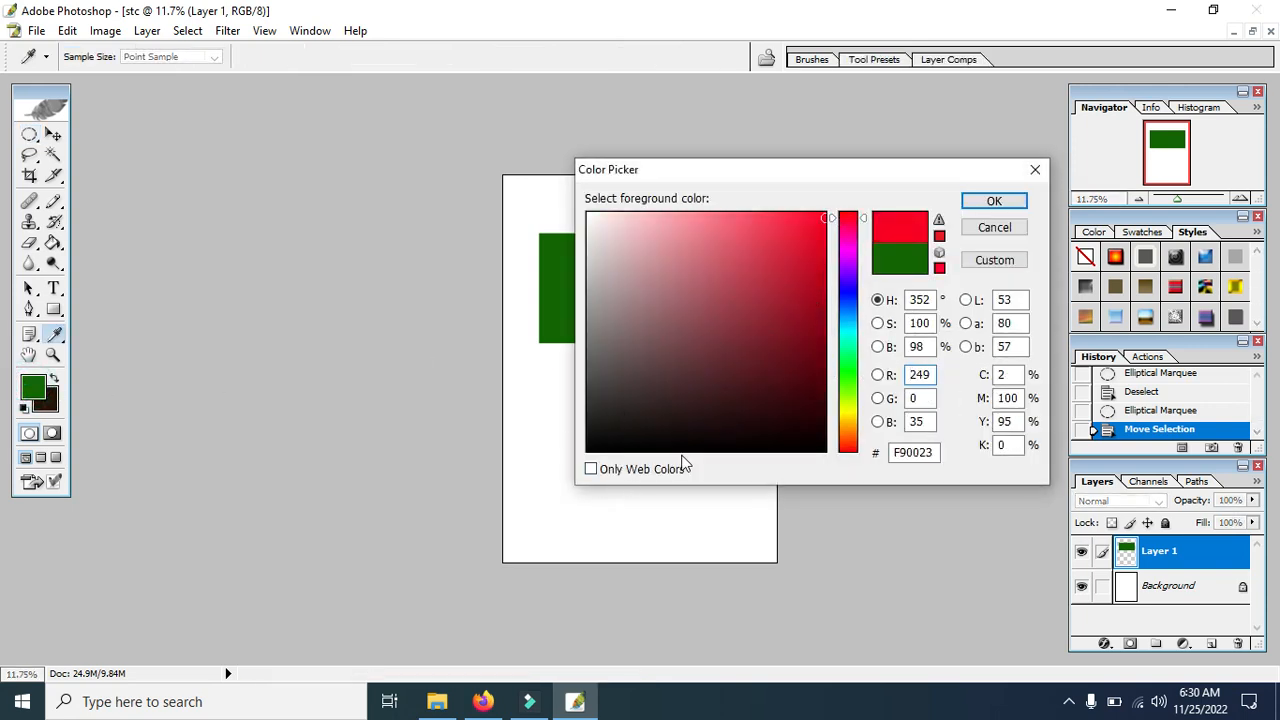
{"action": "left_click", "coordinate": [610, 474]}
{"action": "left_click", "coordinate": [816, 217]}
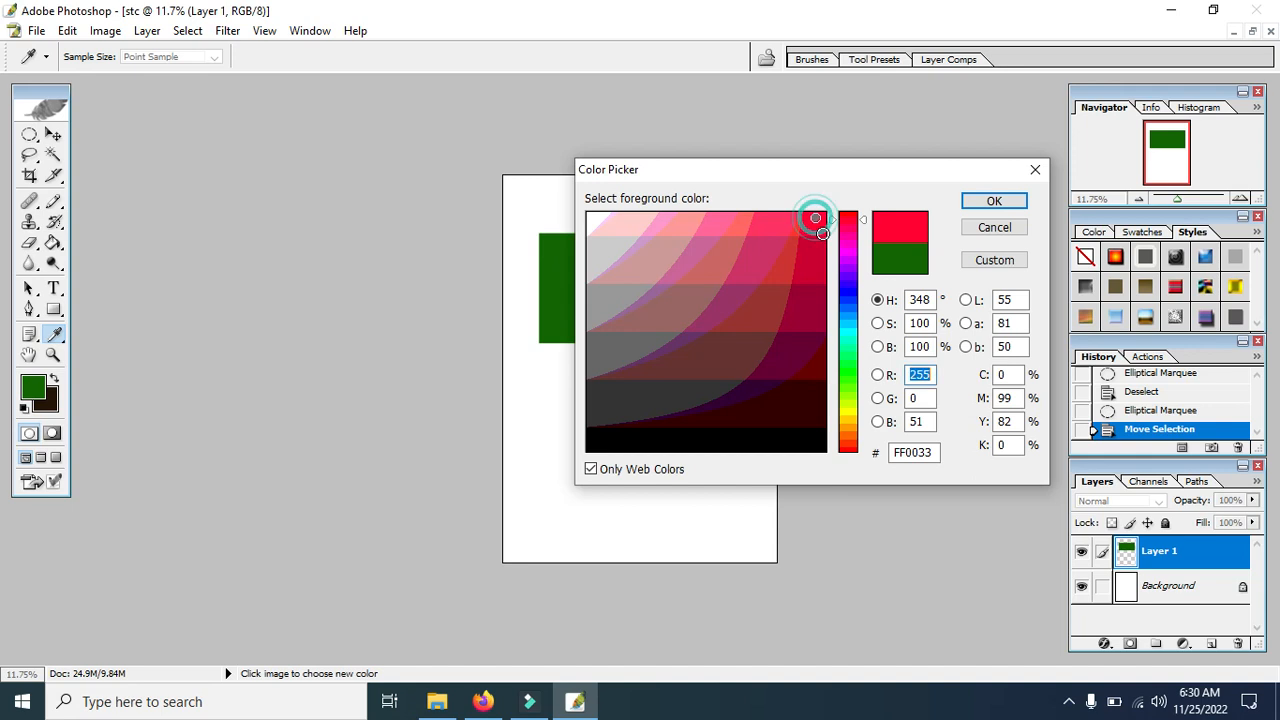
{"action": "left_click", "coordinate": [990, 201]}
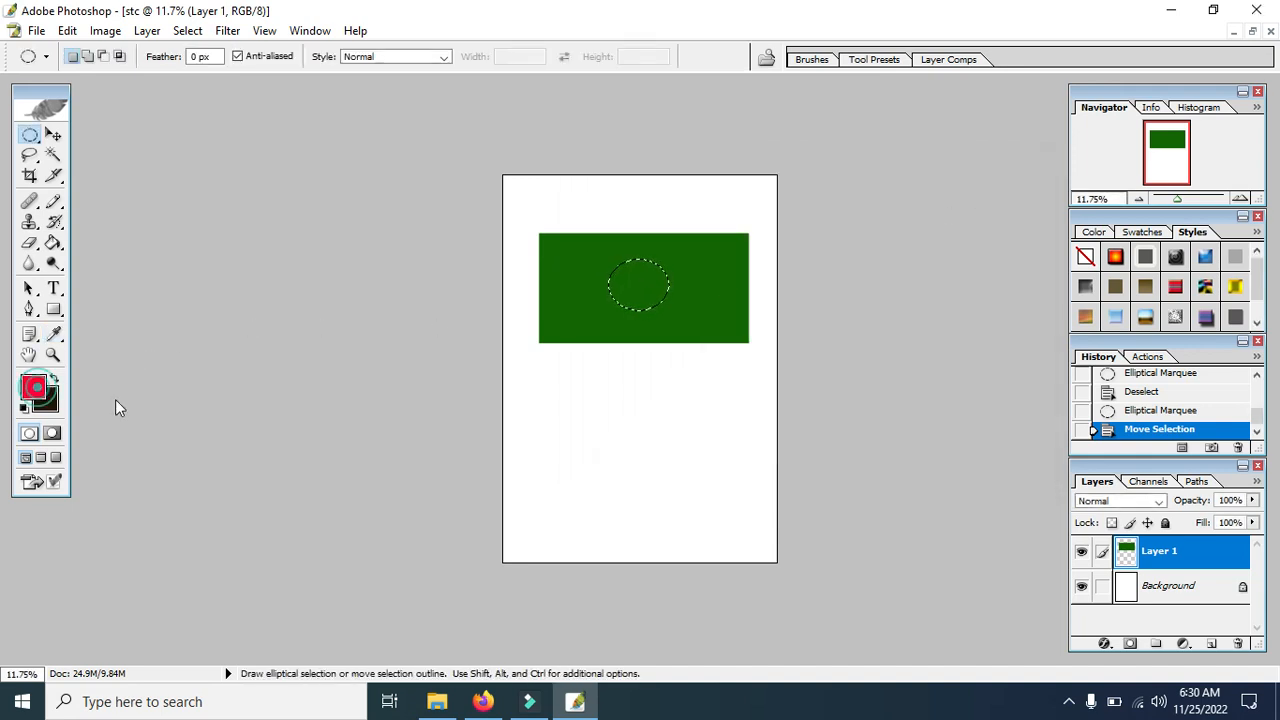
Step: Change the foreground color to pure red, hex FF0000
{"action": "left_click", "coordinate": [33, 386]}
{"action": "left_click_drag", "start_coordinate": [850, 212], "coordinate": [846, 452]}
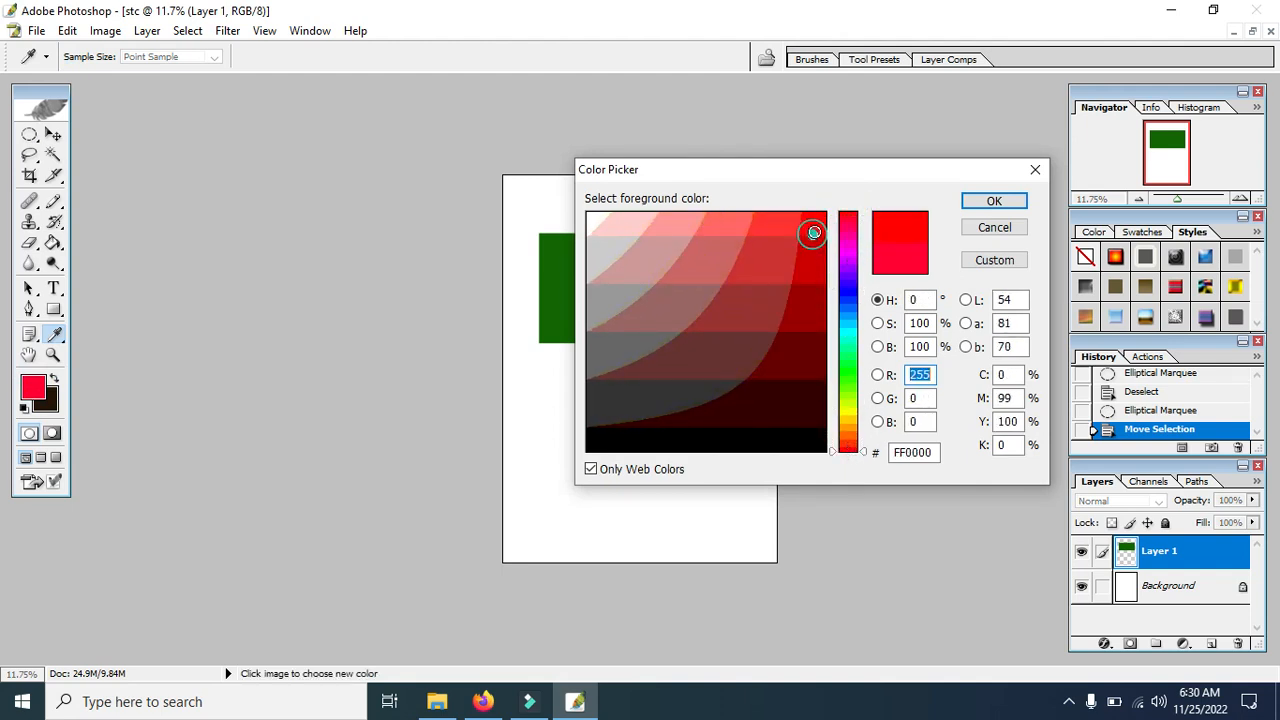
{"action": "left_click", "coordinate": [989, 202]}
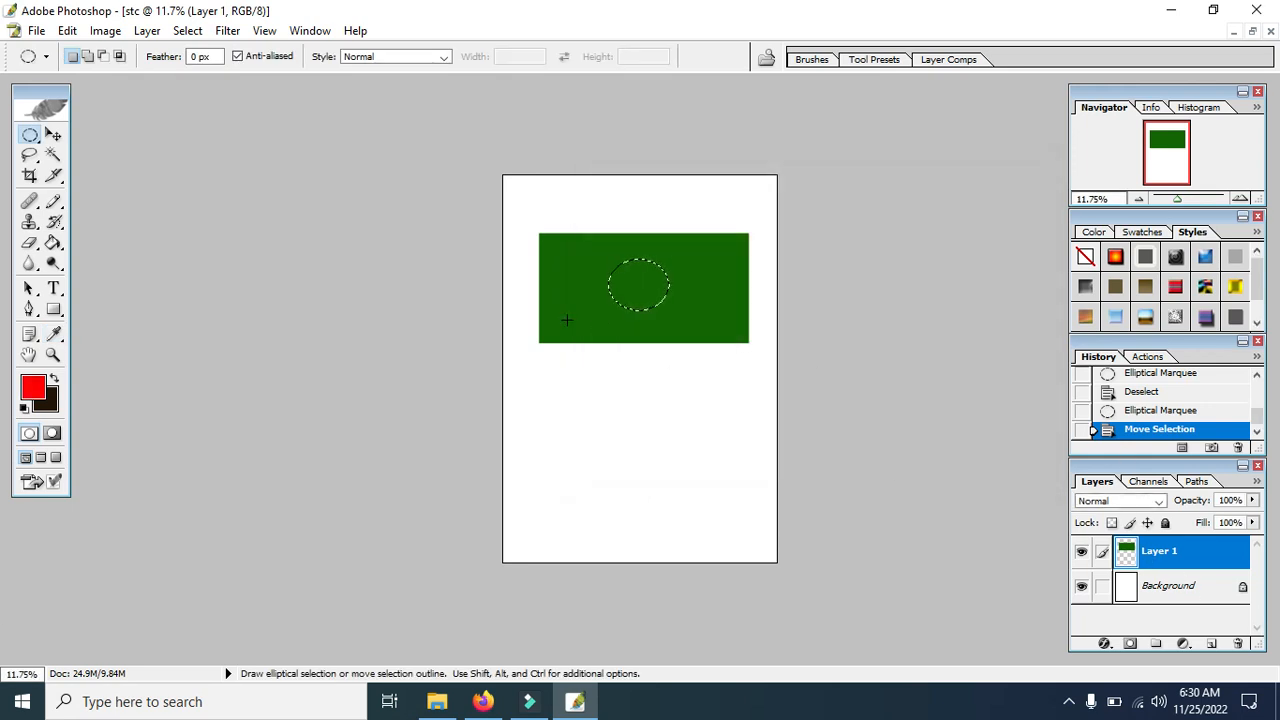
Step: Add a new layer, fill the elliptical selection with red using the Paint Bucket tool, and deselect
{"action": "left_click", "coordinate": [1210, 643]}
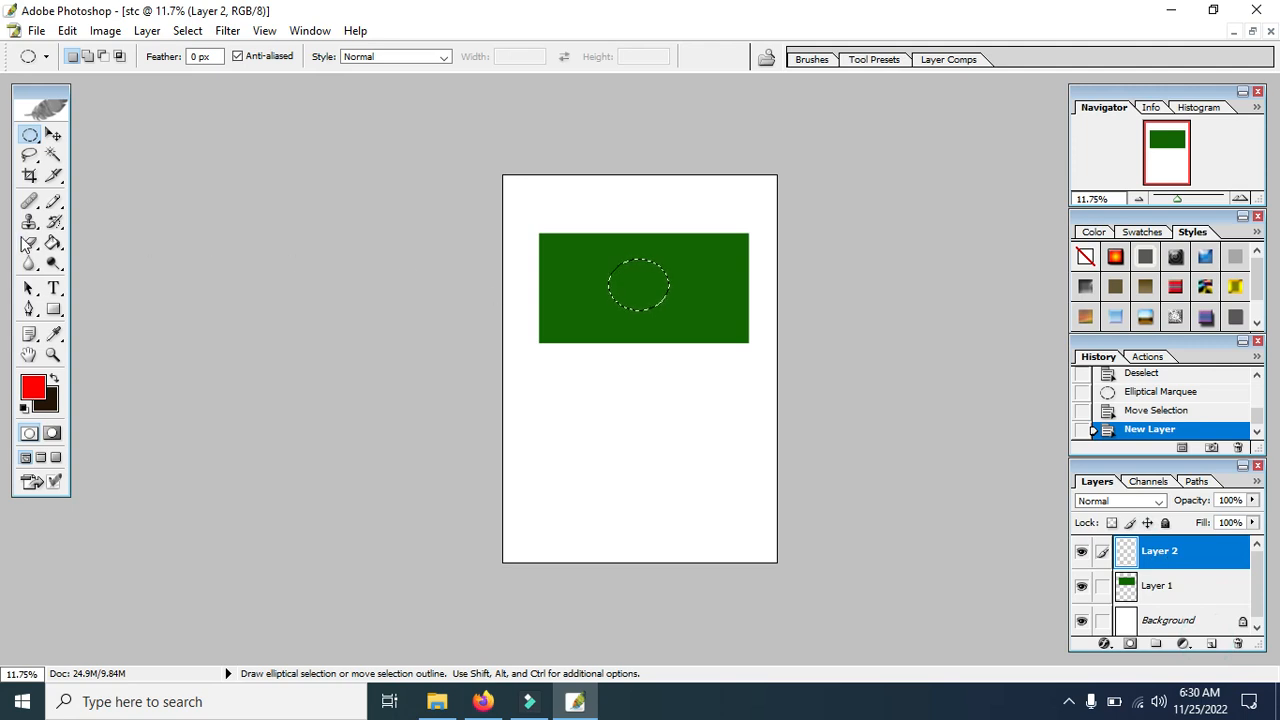
{"action": "left_click", "coordinate": [53, 243]}
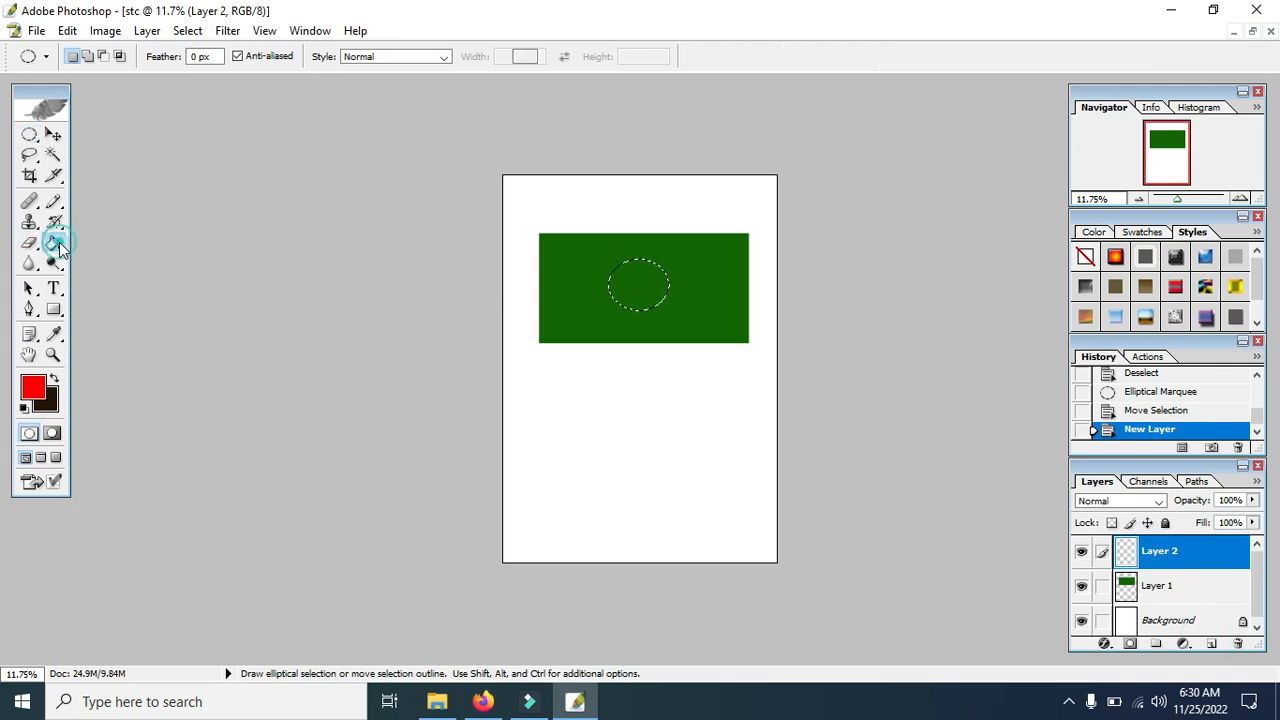
{"action": "left_click", "coordinate": [616, 275]}
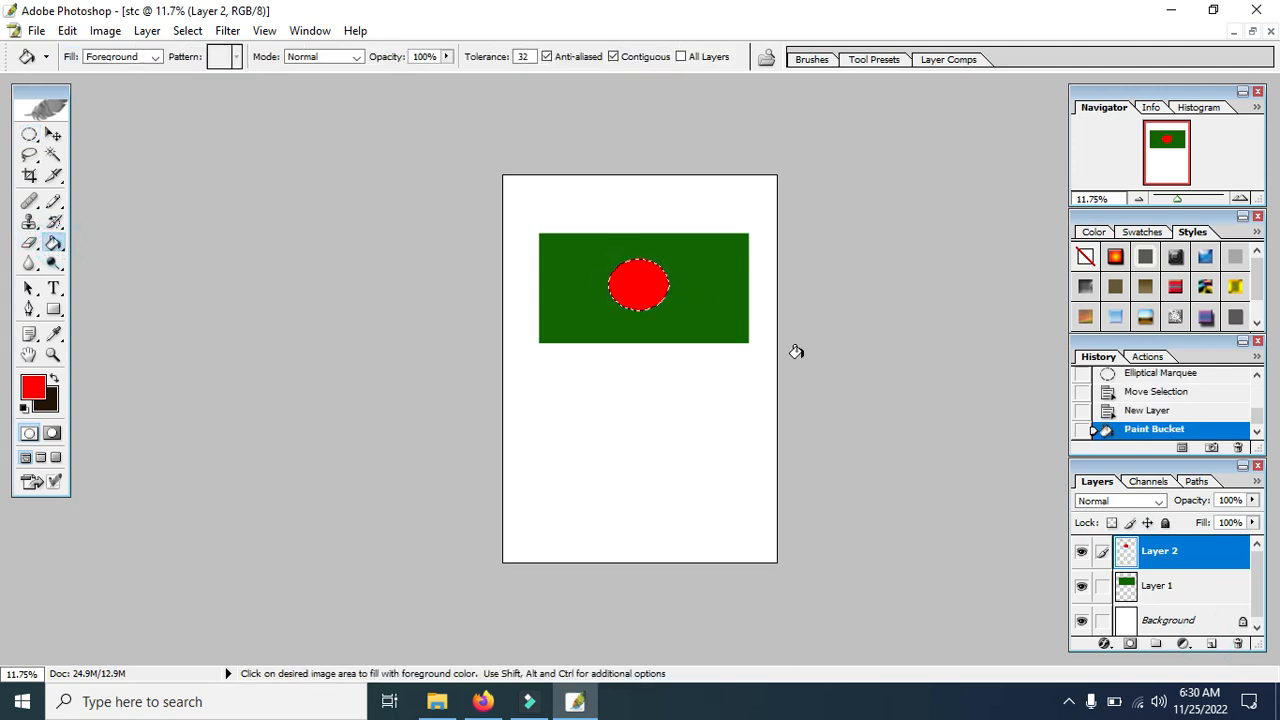
{"action": "left_click", "coordinate": [30, 136]}
{"action": "left_click", "coordinate": [395, 239]}
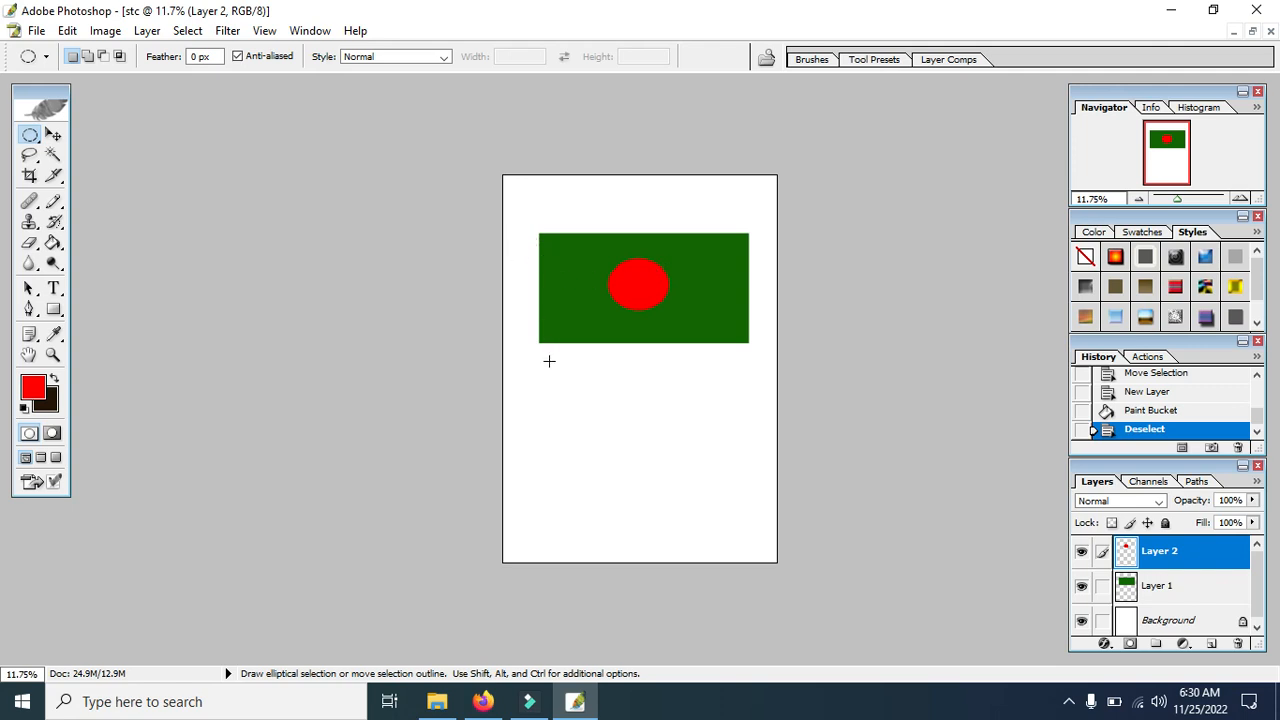
Step: Draw a tall, narrow rectangular marquee selection along the flag's left edge down to near the page bottom, and add a new layer for it
{"action": "left_click", "coordinate": [30, 136]}
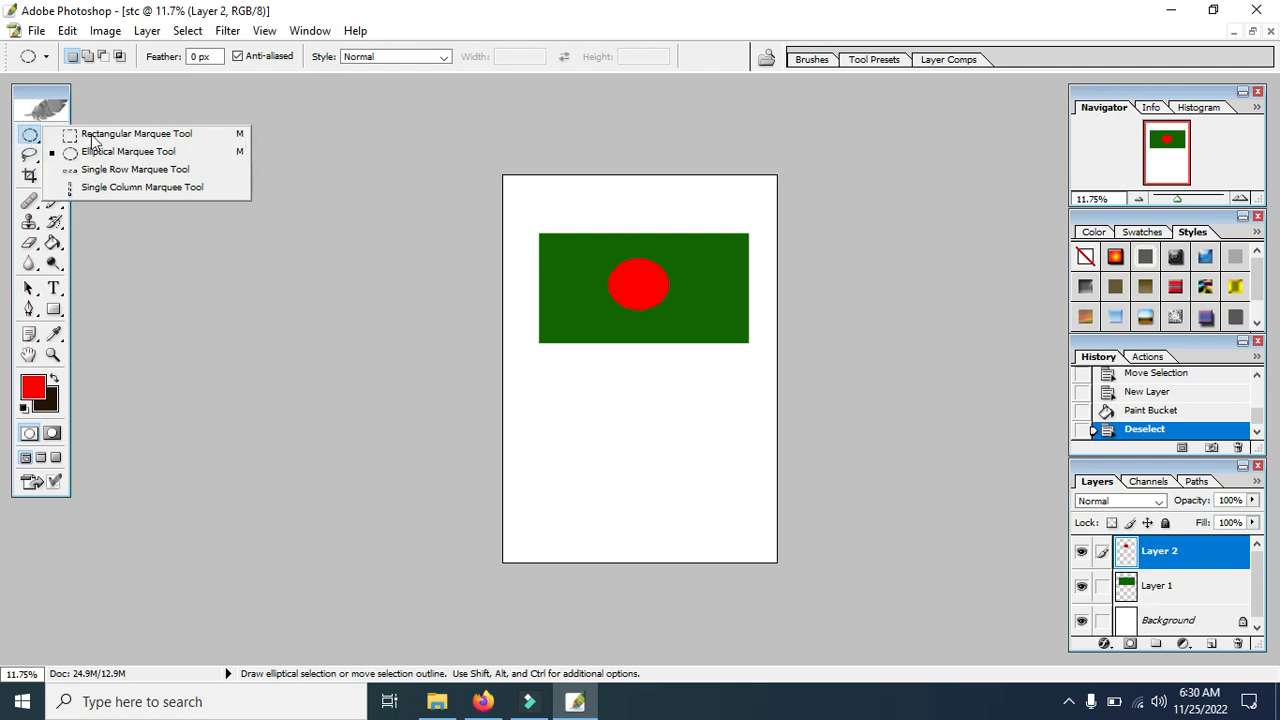
{"action": "left_click", "coordinate": [139, 135]}
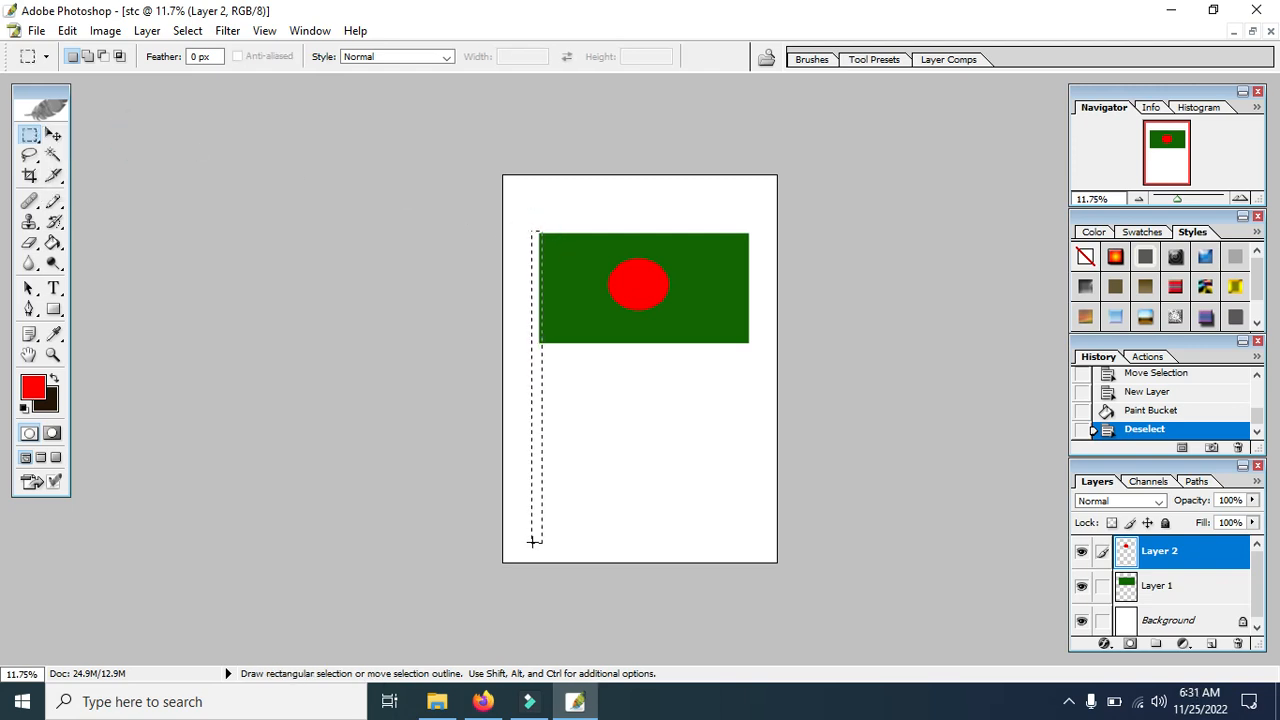
{"action": "left_click_drag", "start_coordinate": [533, 541], "coordinate": [533, 541]}
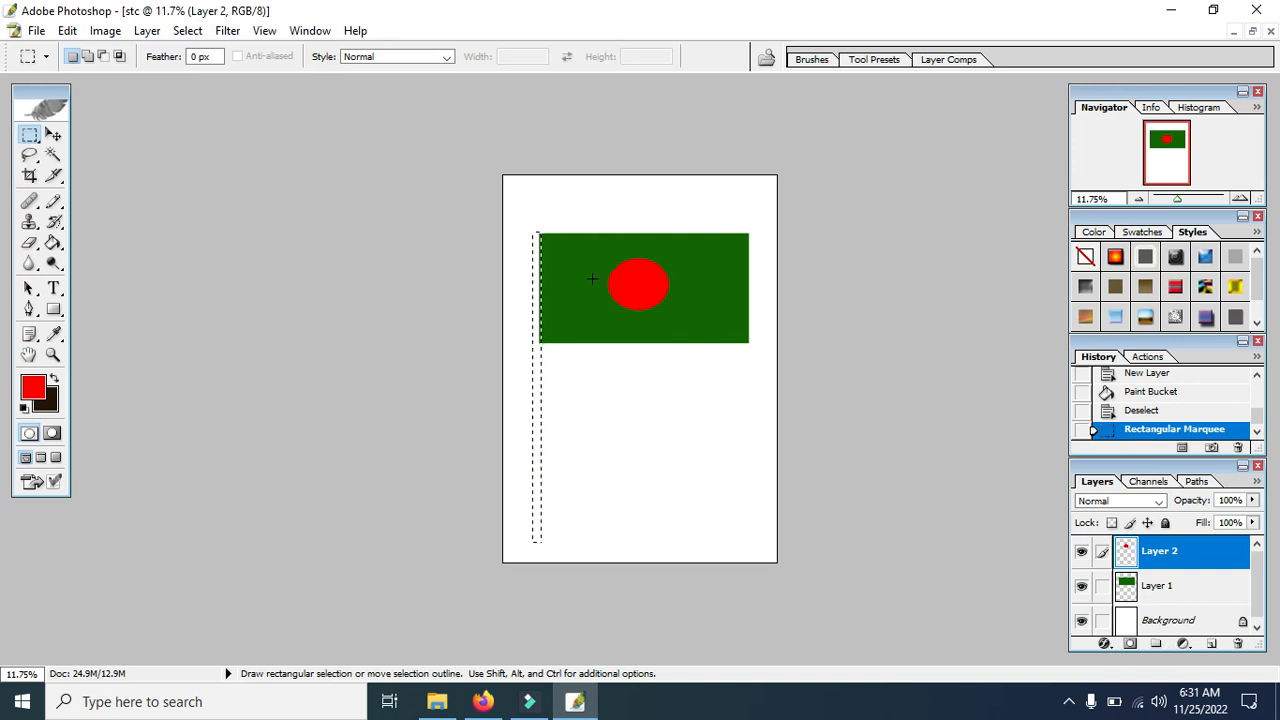
{"action": "left_click", "coordinate": [1211, 643]}
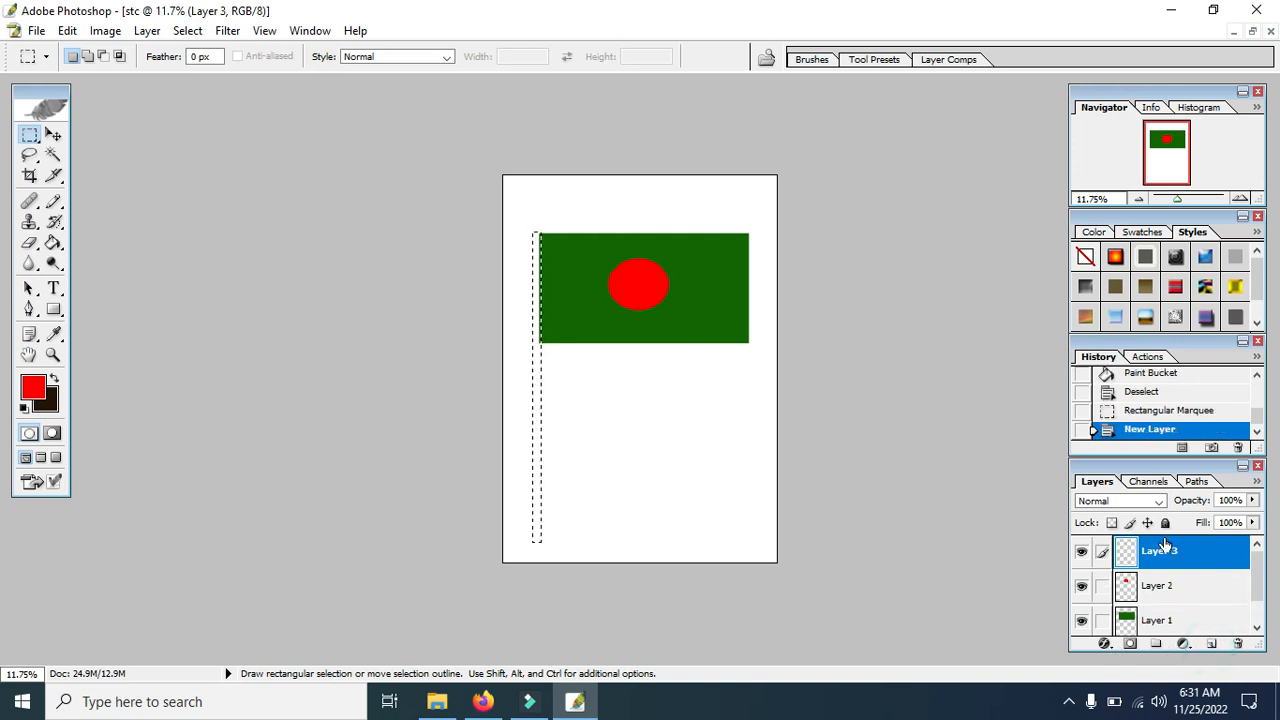
Step: Change the foreground color to a very dark reddish brown, picked from the web colors in the orange hue range
{"action": "left_click", "coordinate": [33, 387]}
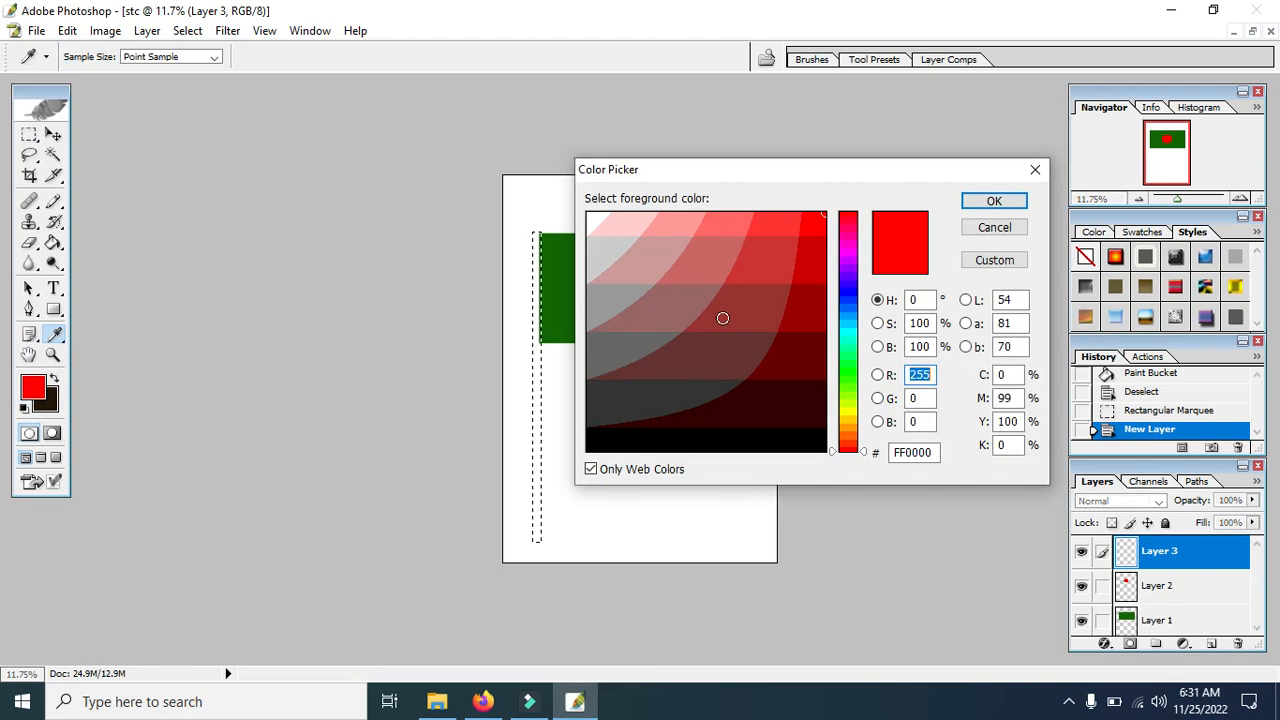
{"action": "left_click", "coordinate": [847, 385]}
{"action": "left_click_drag", "start_coordinate": [847, 385], "coordinate": [847, 436]}
{"action": "left_click", "coordinate": [805, 341]}
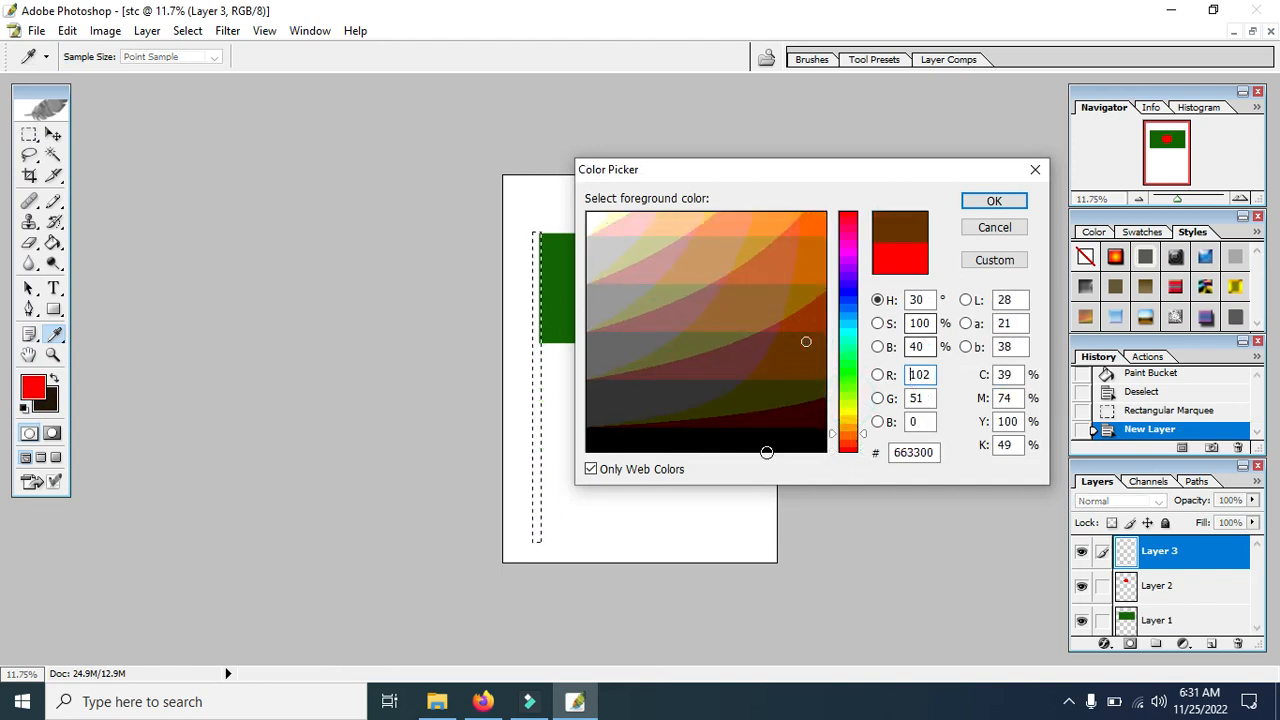
{"action": "left_click", "coordinate": [792, 420]}
{"action": "left_click", "coordinate": [995, 202]}
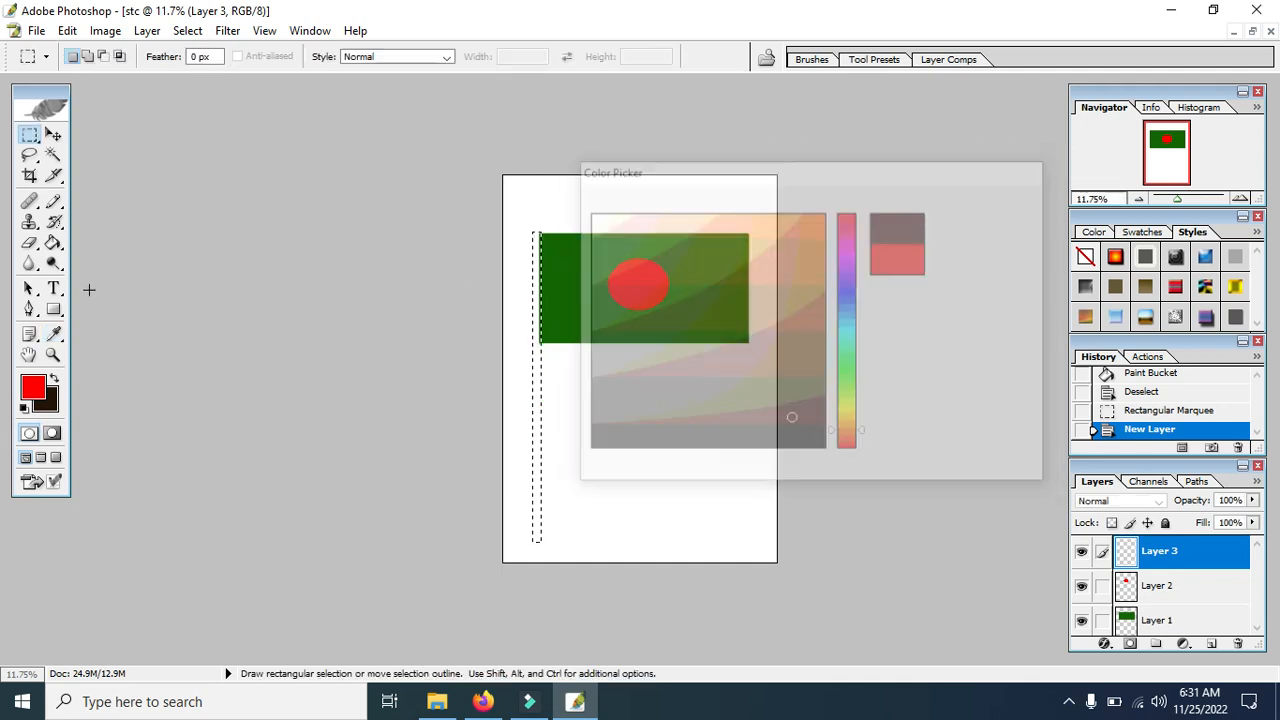
Step: Fill the tall, narrow pole selection on Layer 3 with the dark brown foreground color using the Paint Bucket tool, and deselect
{"action": "left_click", "coordinate": [54, 243]}
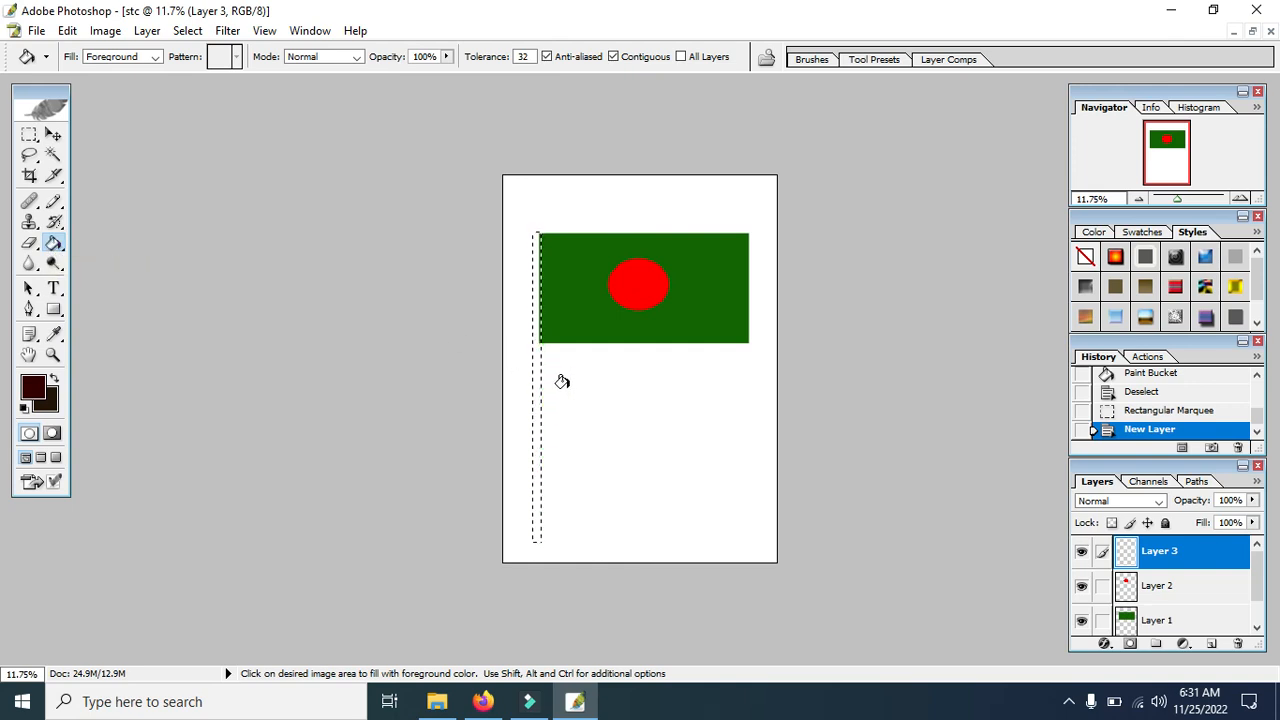
{"action": "left_click", "coordinate": [534, 361]}
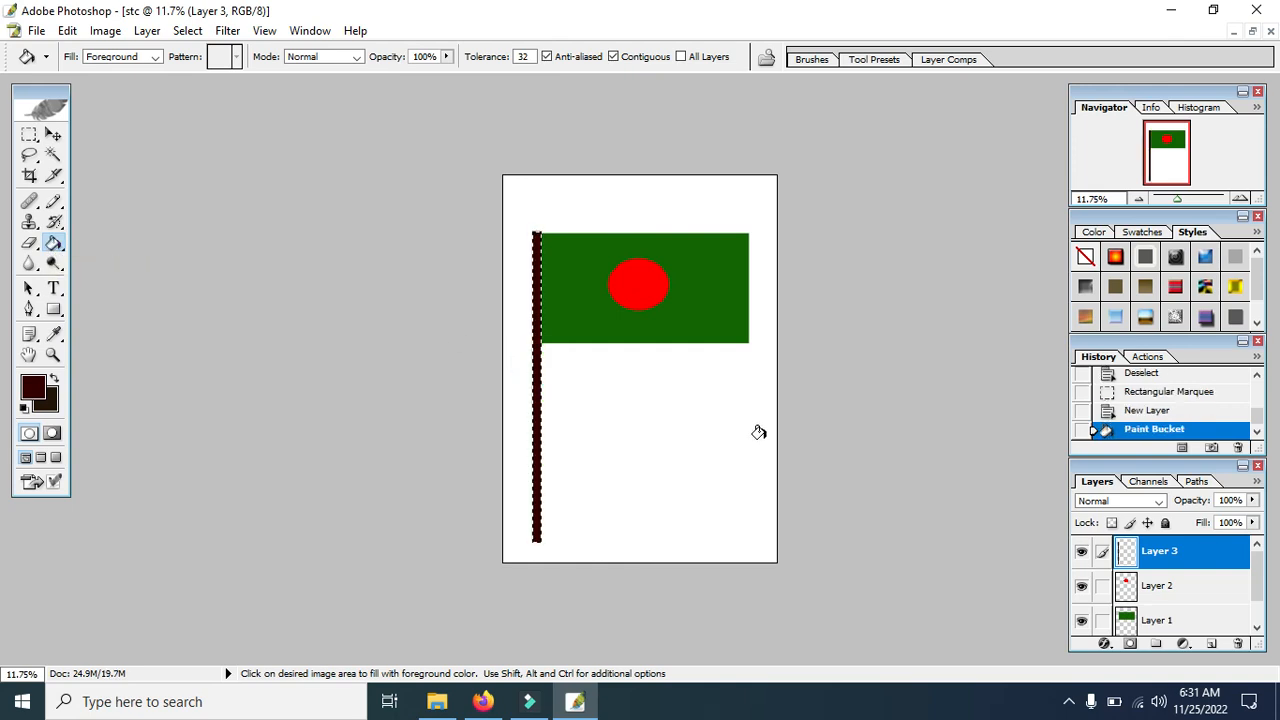
{"action": "left_click", "coordinate": [29, 134]}
{"action": "left_click", "coordinate": [407, 267]}
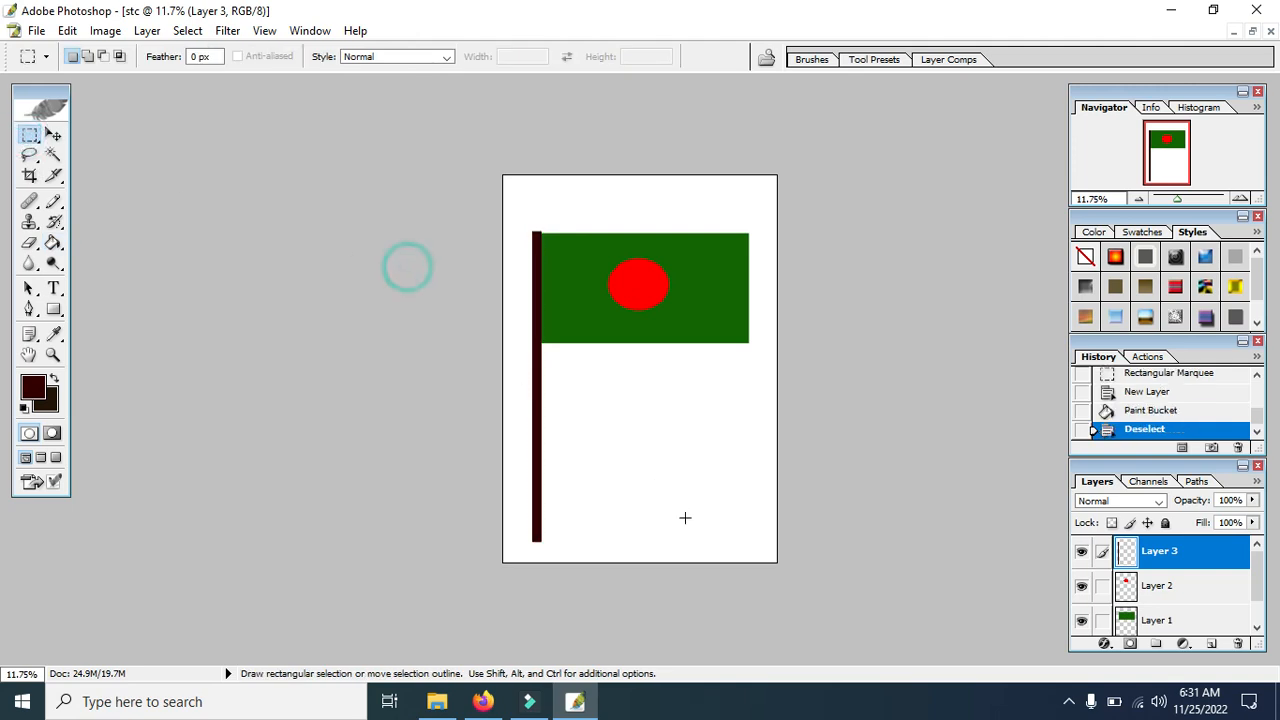
{"action": "scroll", "coordinate": [669, 406], "scroll_direction": "down", "scroll_amount": 3}
{"action": "scroll", "coordinate": [669, 406], "scroll_direction": "down", "scroll_amount": 2}
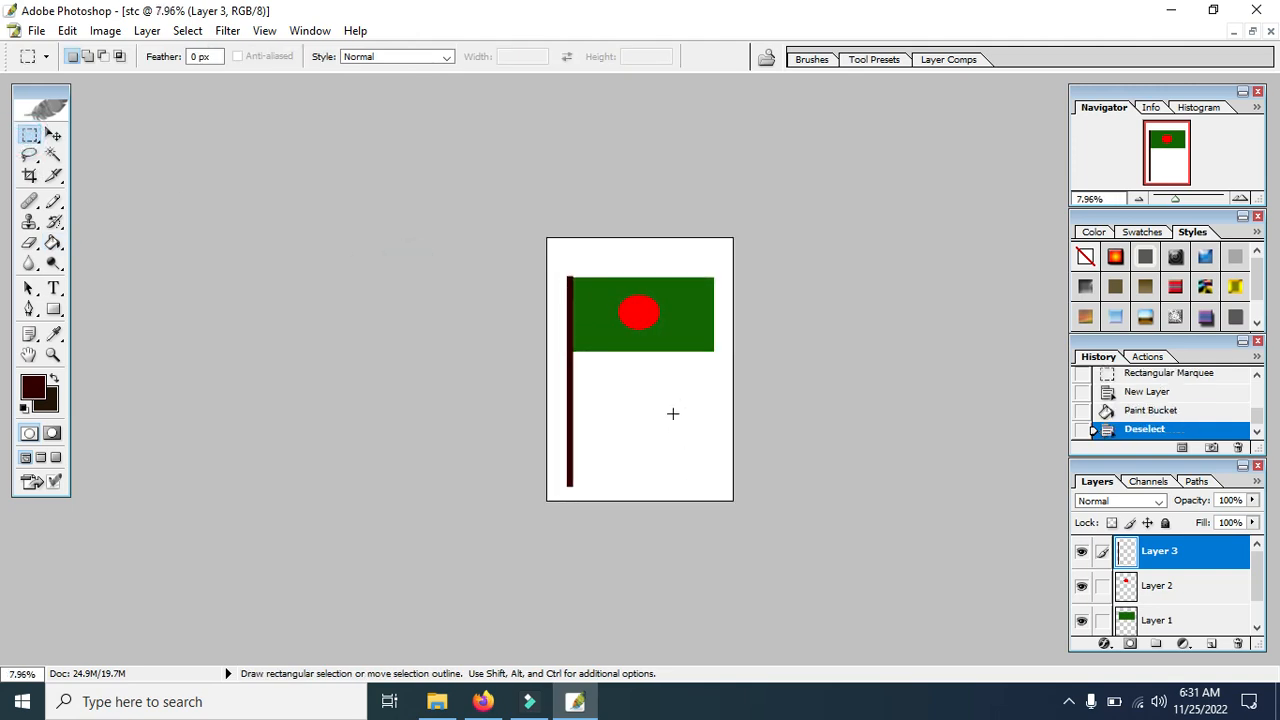
{"action": "scroll", "coordinate": [674, 405], "scroll_direction": "up", "scroll_amount": 1}
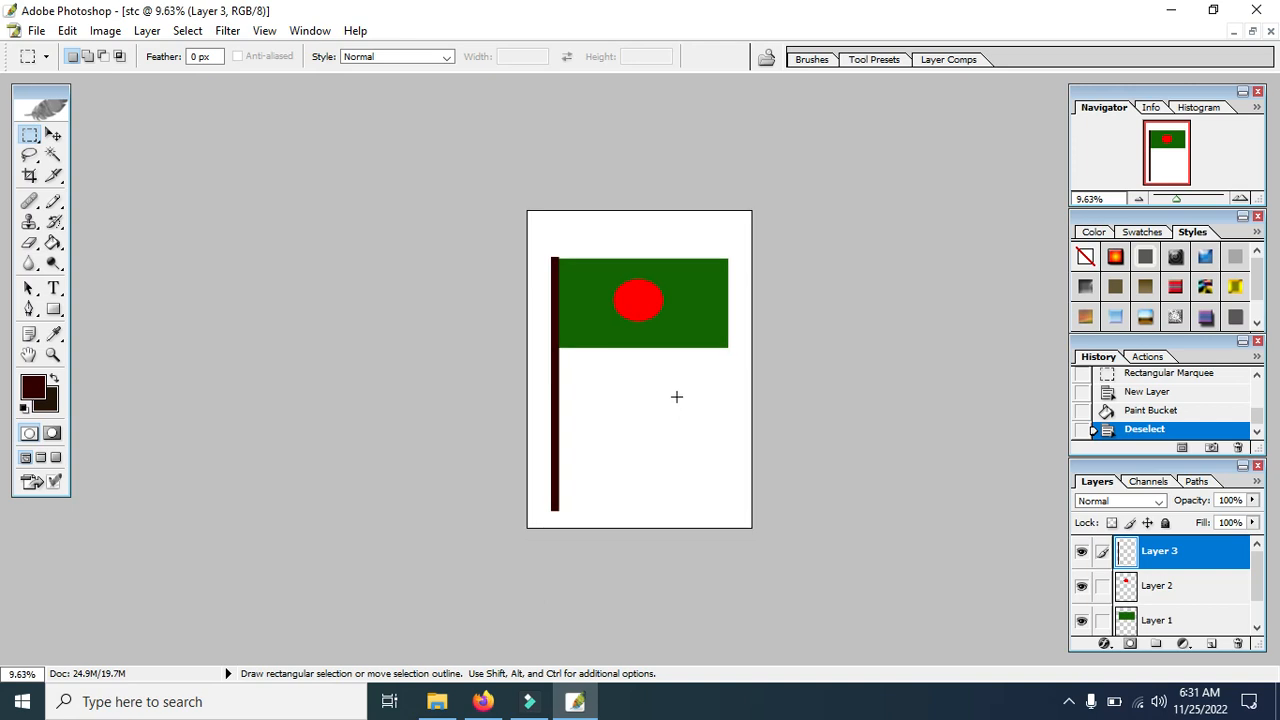
{"action": "scroll", "coordinate": [618, 364], "scroll_direction": "up", "scroll_amount": 1}
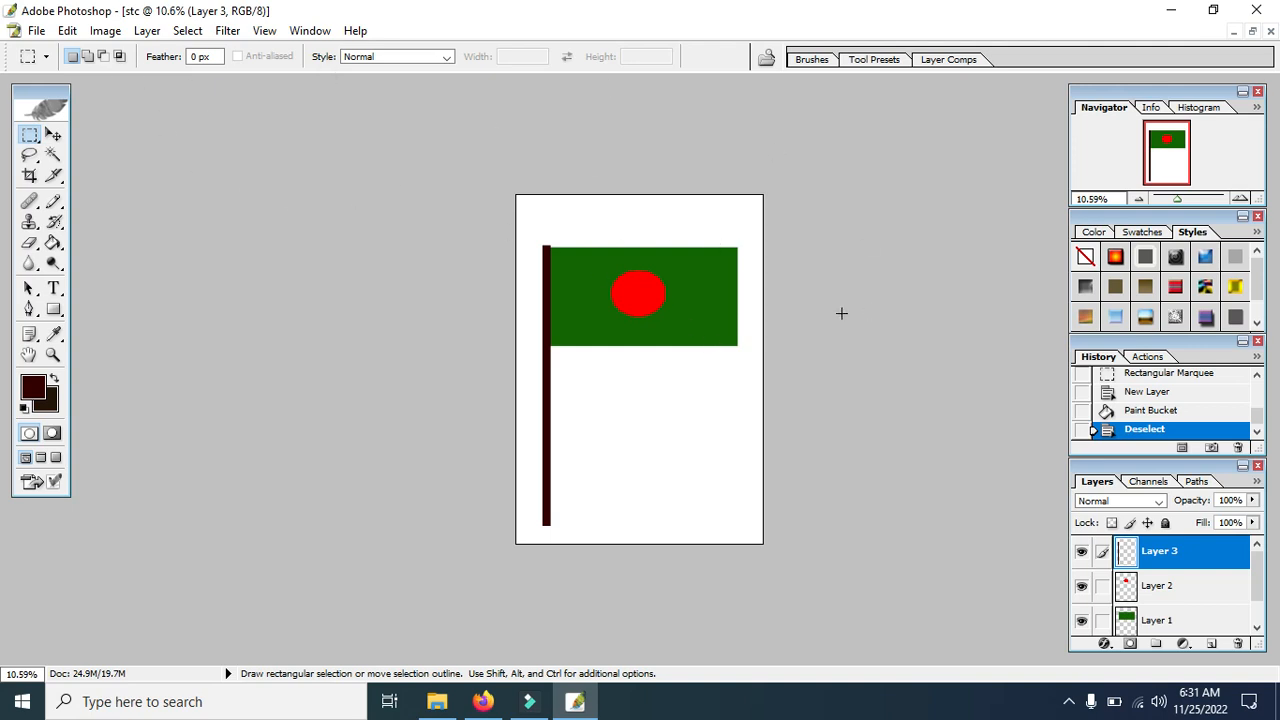
{"action": "left_click", "coordinate": [1069, 701]}
{"action": "left_click", "coordinate": [1087, 664]}
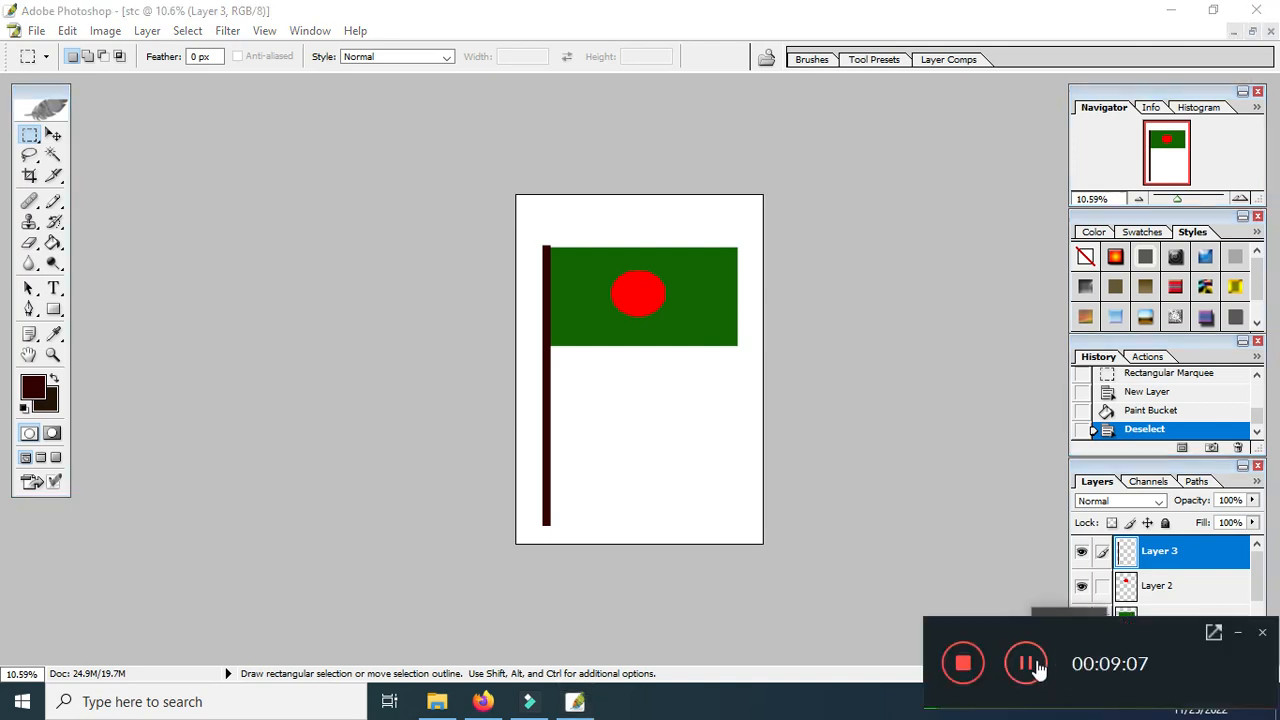